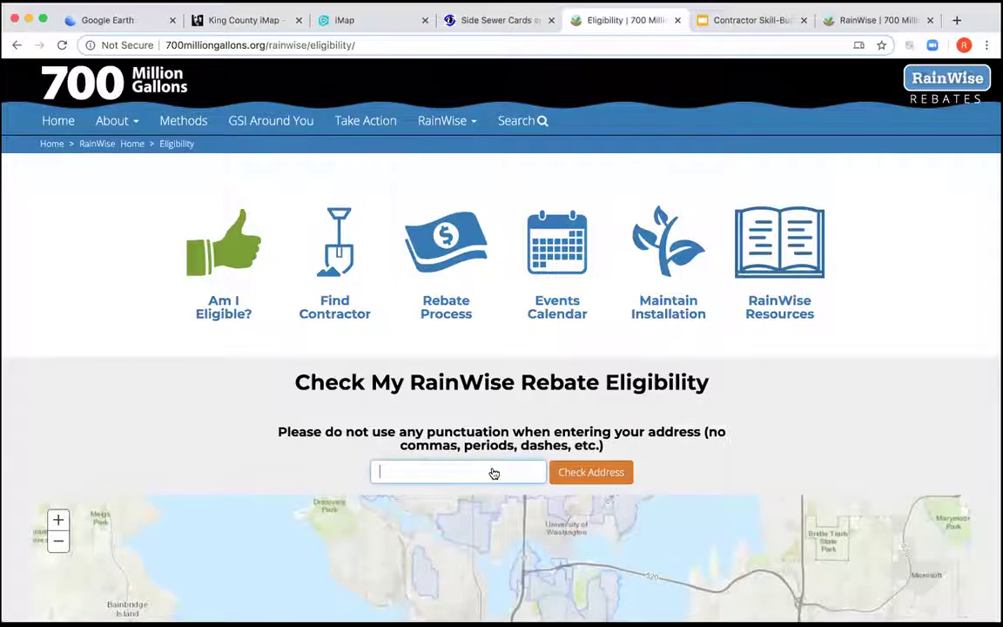
pyautogui.write('530 NE')
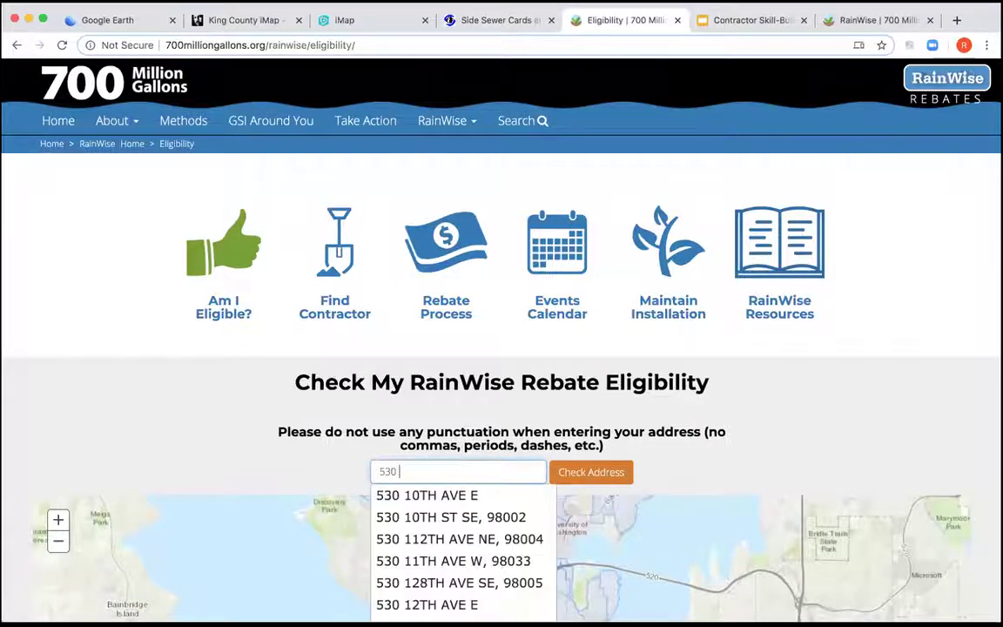
pyautogui.write(' 85TH')
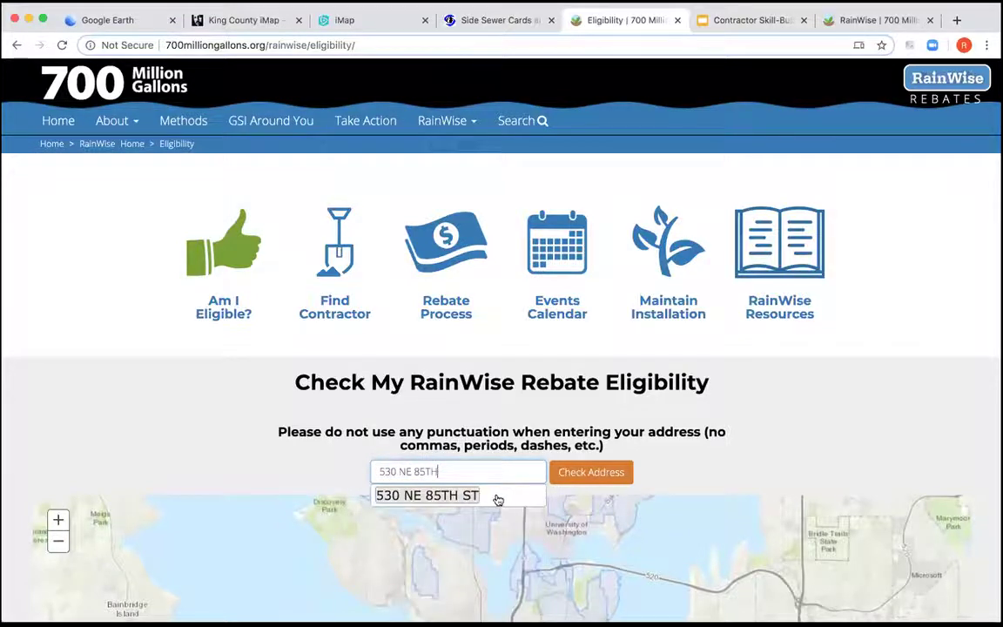
pyautogui.click(498, 498)
pyautogui.click(579, 479)
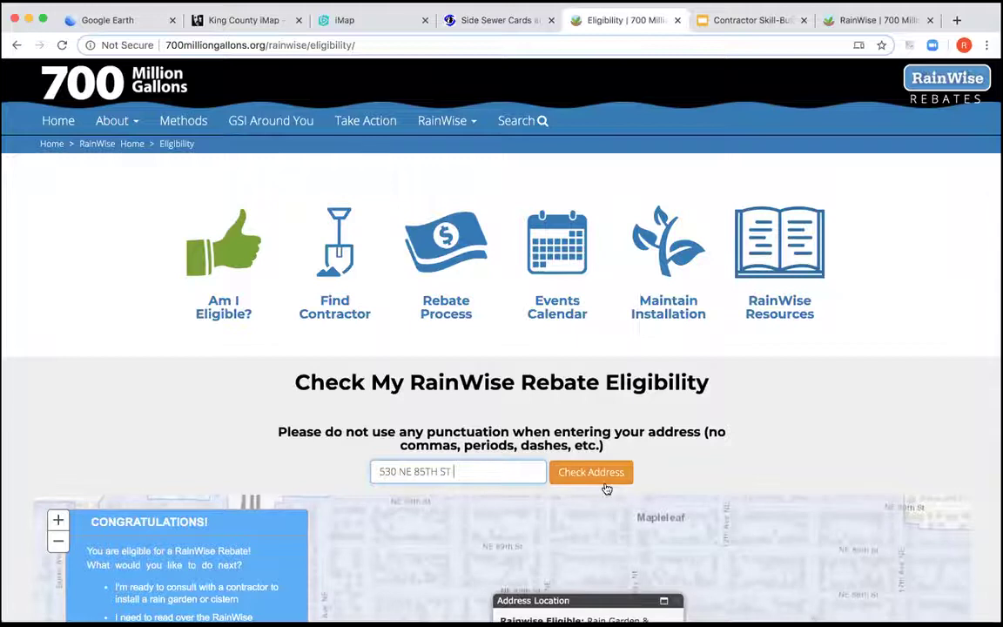
pyautogui.scroll(-3, 774, 481)
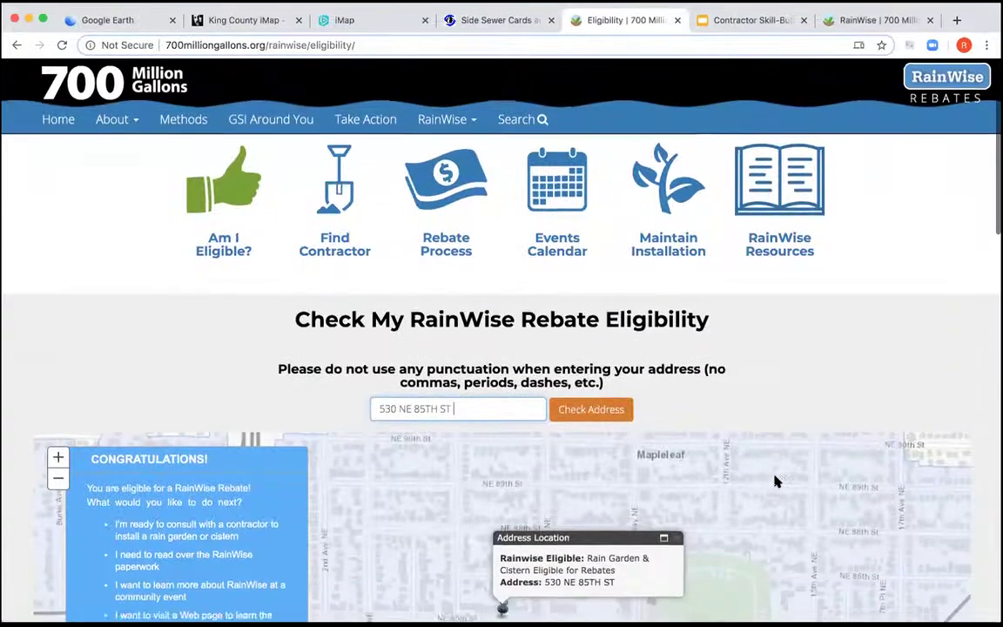
pyautogui.scroll(-3, 775, 480)
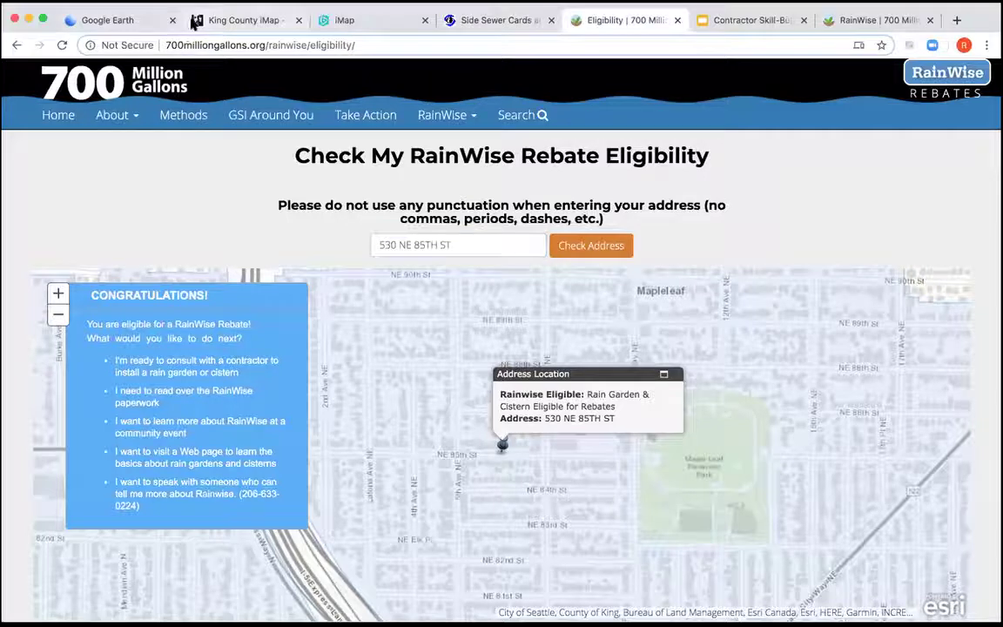
pyautogui.press('super+2')
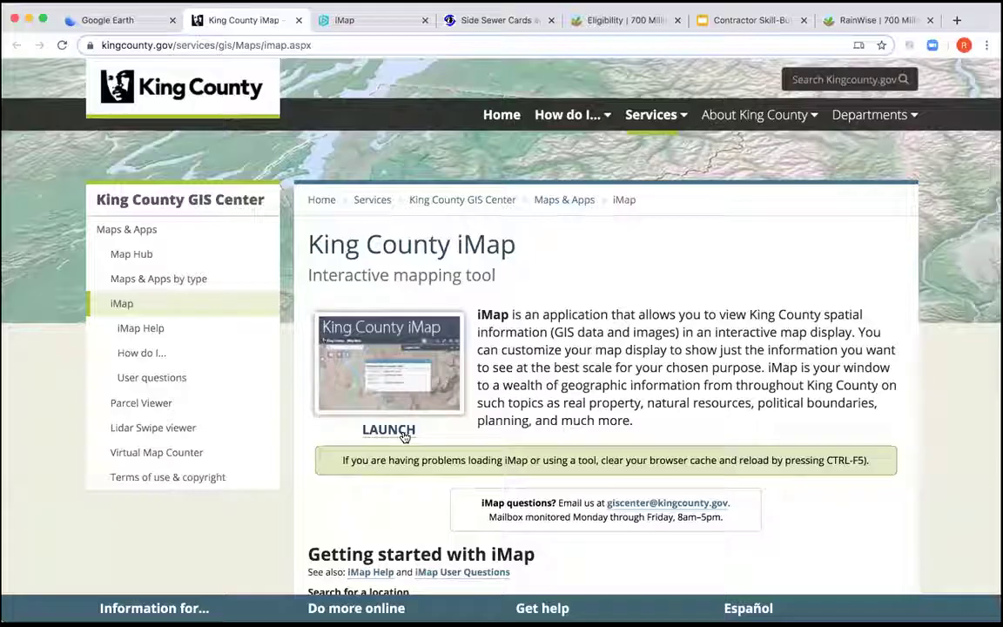
pyautogui.click(410, 381)
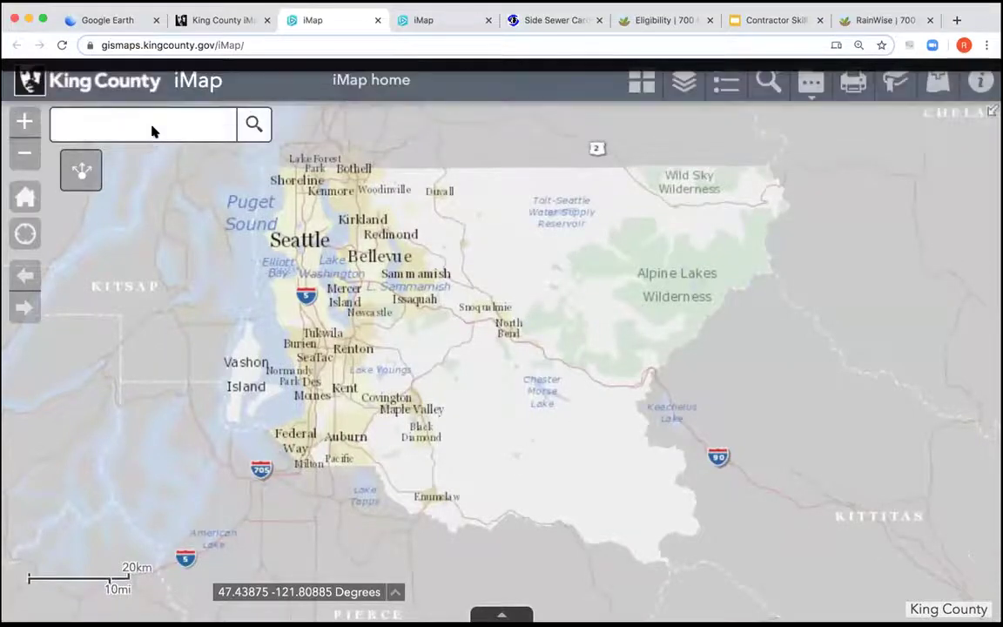
pyautogui.click(152, 128)
pyautogui.write('53')
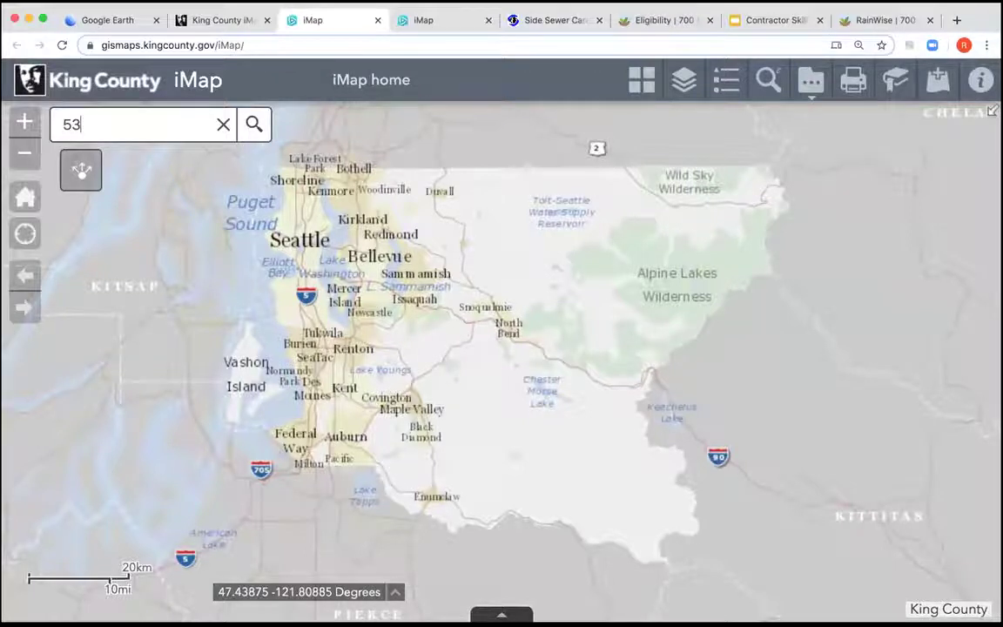
pyautogui.write('0 NE 85th')
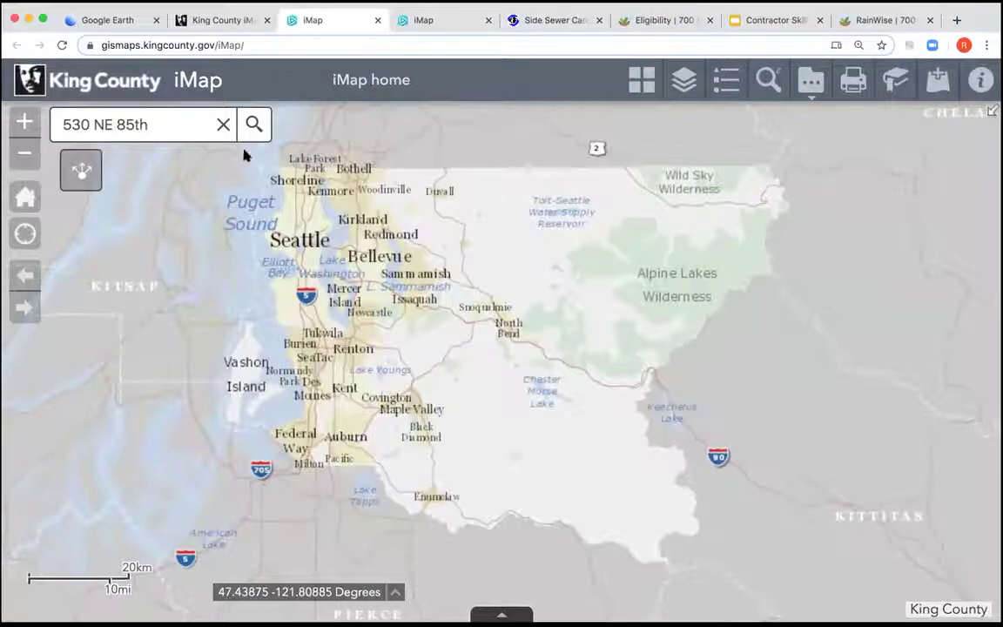
pyautogui.click(252, 127)
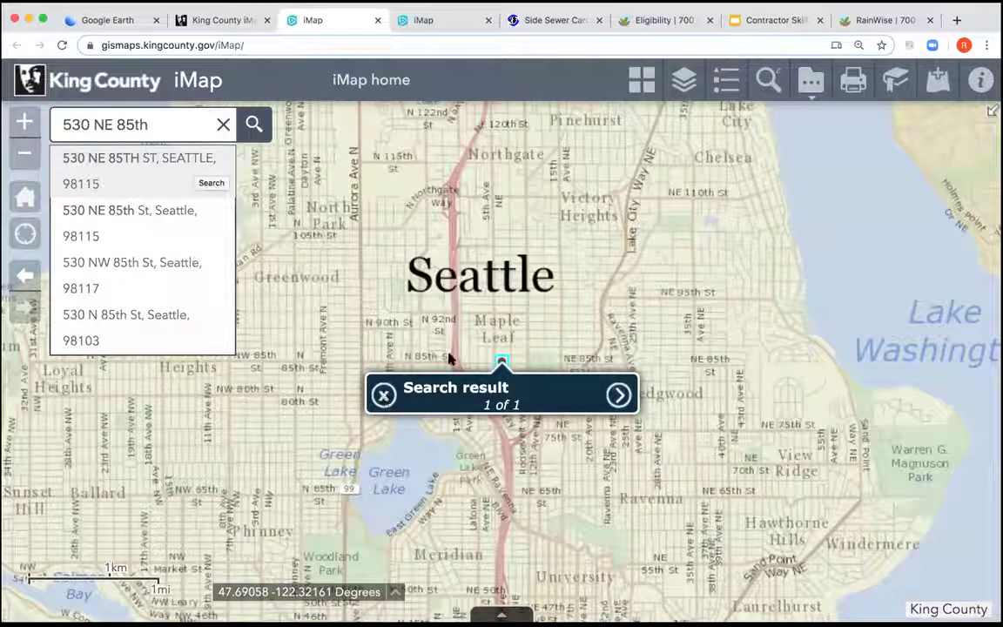
pyautogui.click(25, 123)
pyautogui.click(25, 123)
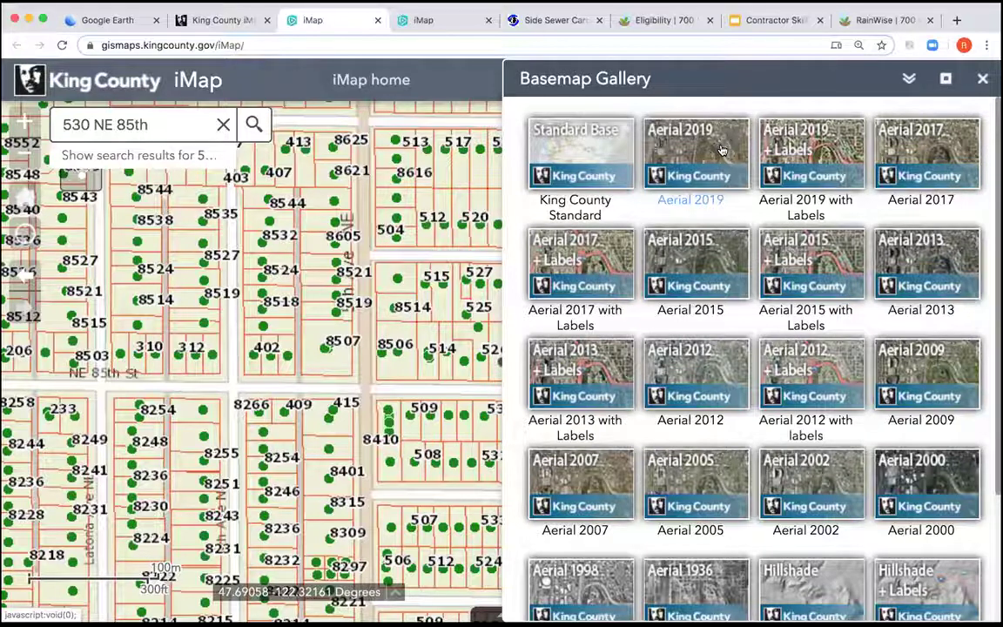
# - Switch the basemap to Aerial 2019 and zoom in close on house 530 and its neighbours
pyautogui.click(721, 151)
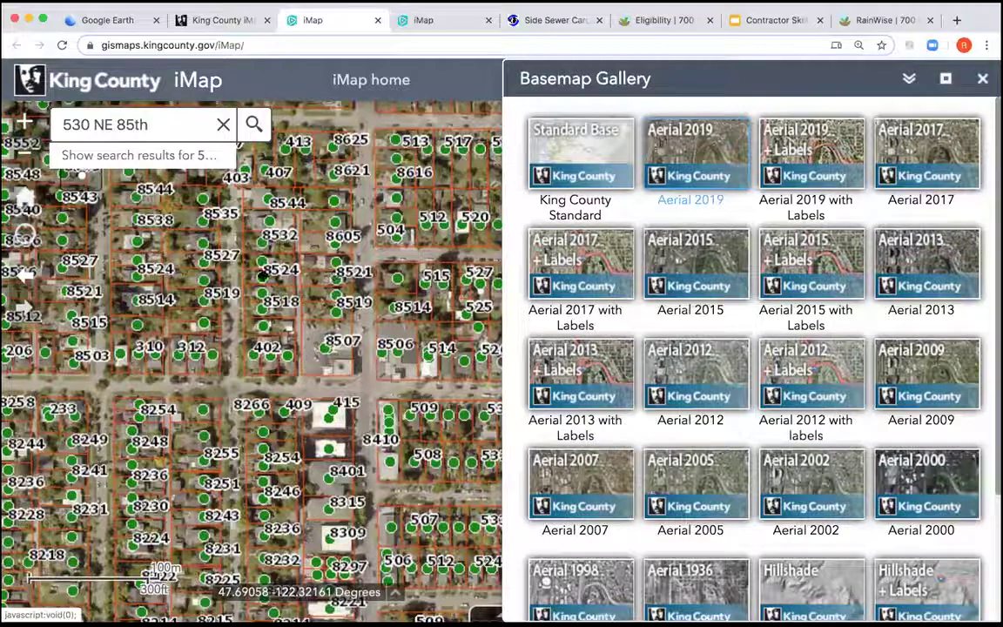
pyautogui.click(21, 124)
pyautogui.click(22, 124)
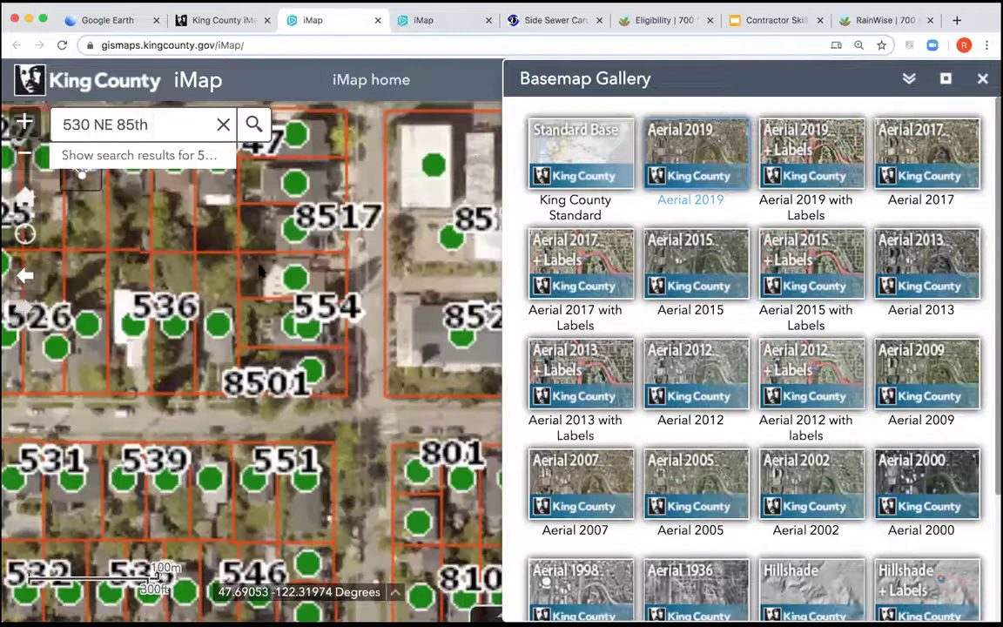
pyautogui.click(253, 127)
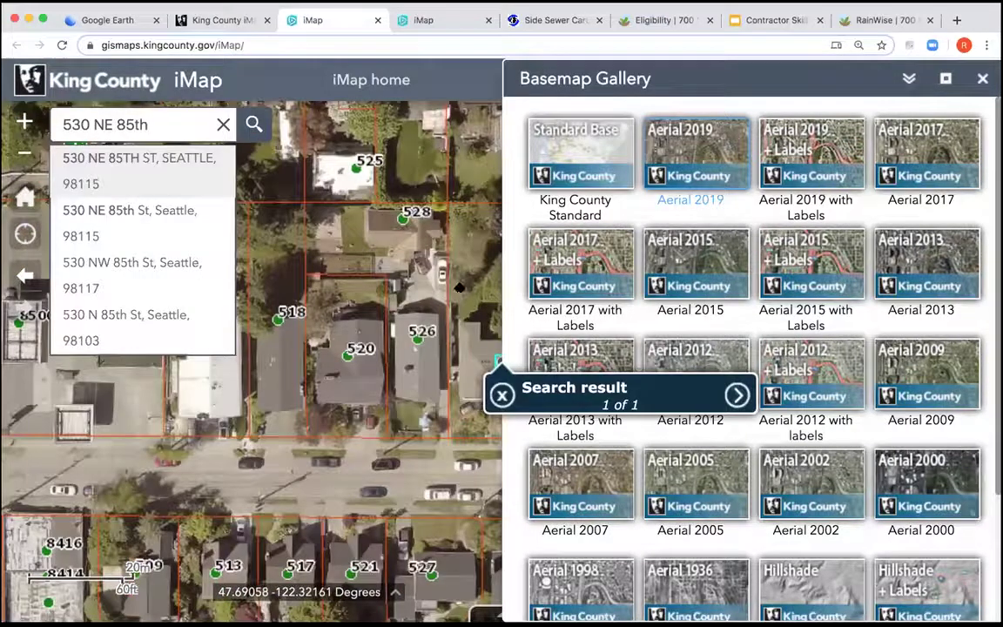
pyautogui.moveTo(239, 277); pyautogui.dragTo(35, 296)
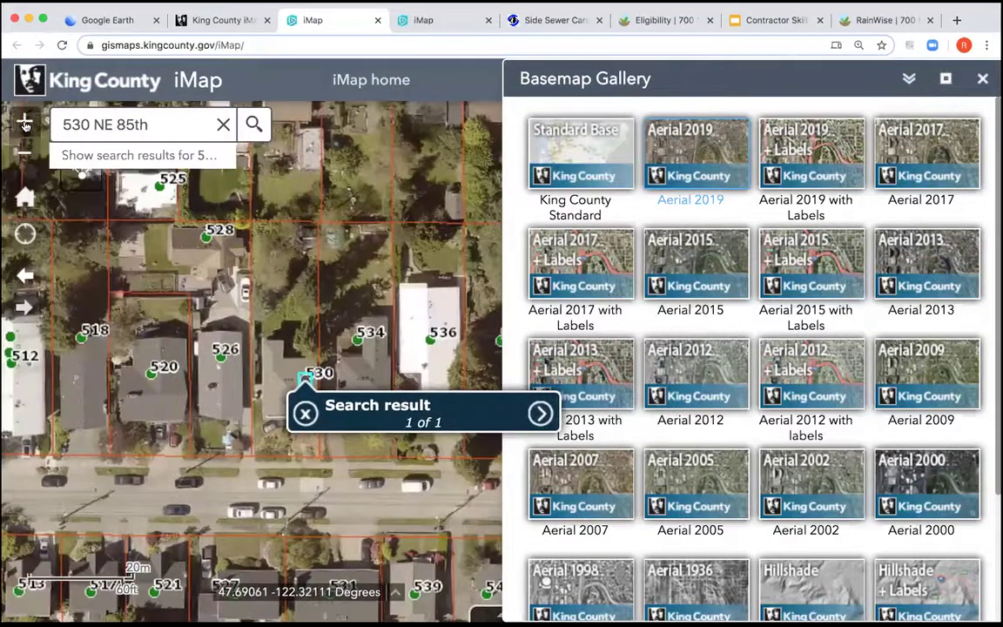
pyautogui.click(26, 126)
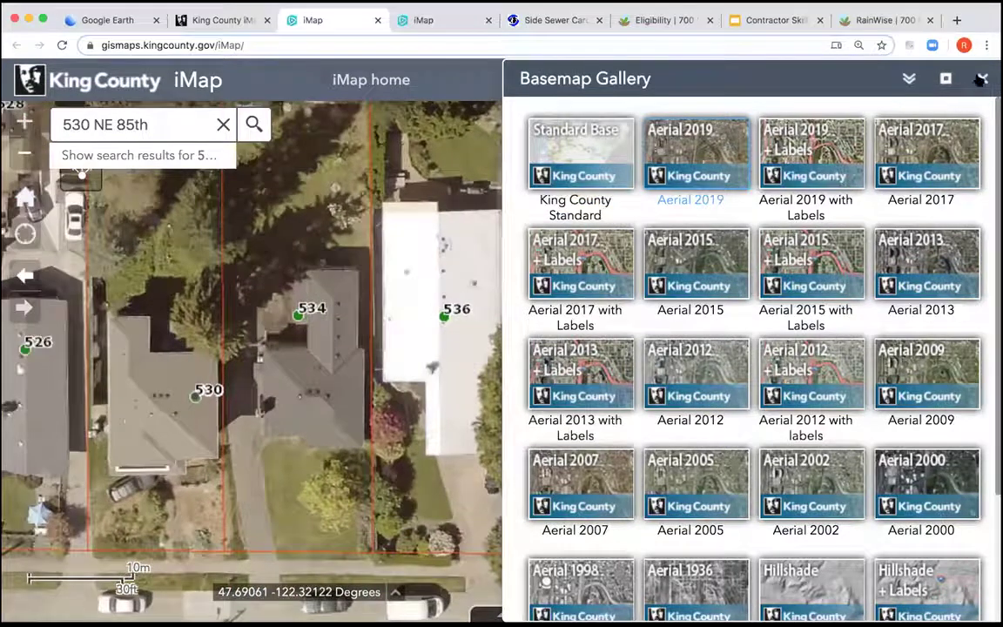
pyautogui.click(705, 157)
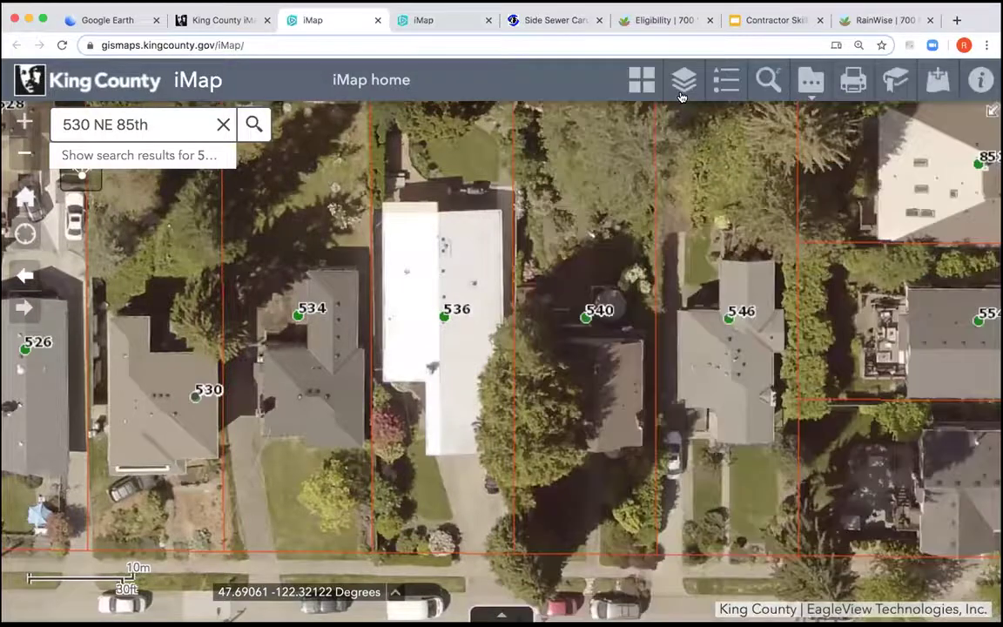
# - Turn on Elevation Contours and Environmentally Sensitive Areas, expanding the latter's sublayers
pyautogui.click(683, 83)
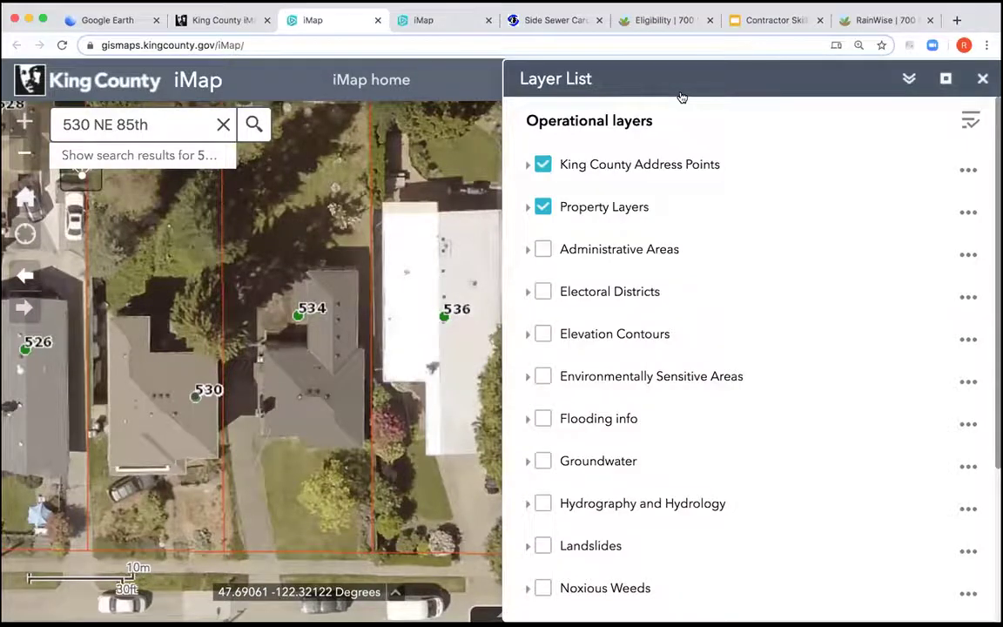
pyautogui.click(543, 332)
pyautogui.click(543, 334)
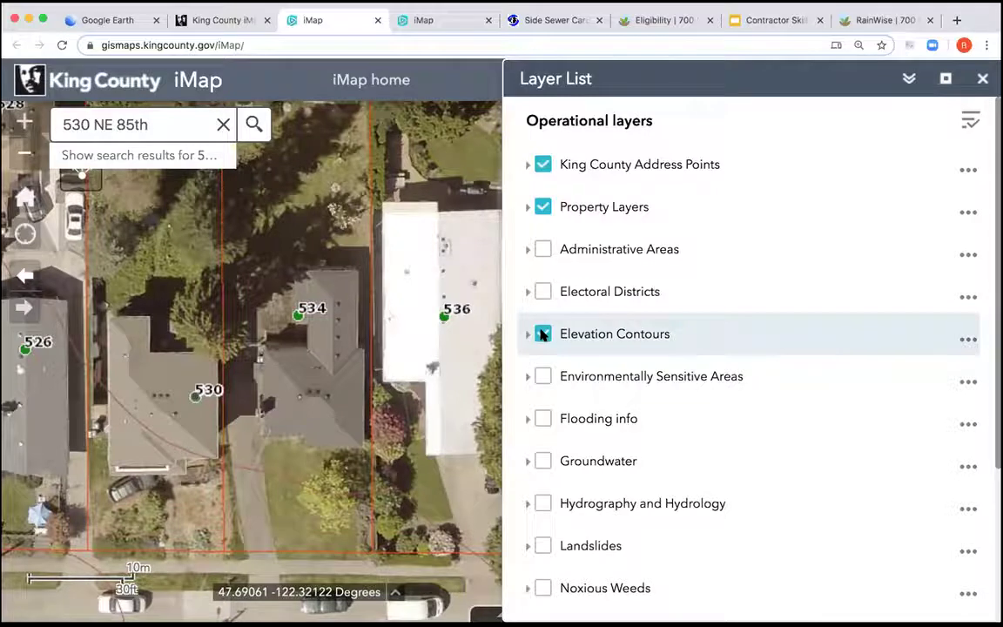
pyautogui.click(539, 378)
pyautogui.click(527, 380)
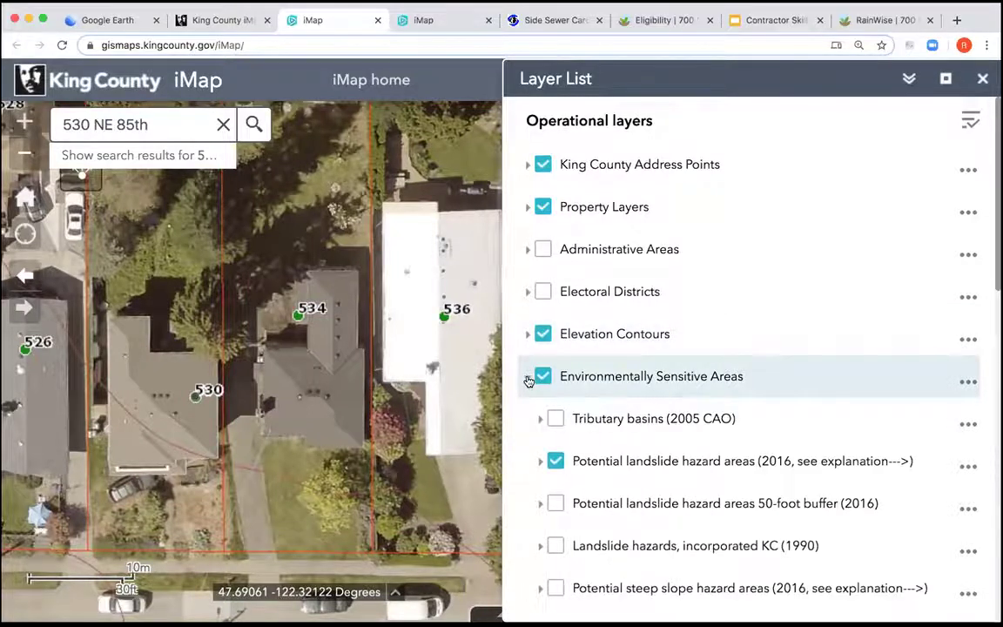
pyautogui.scroll(-1, 672, 505)
pyautogui.scroll(-5, 675, 507)
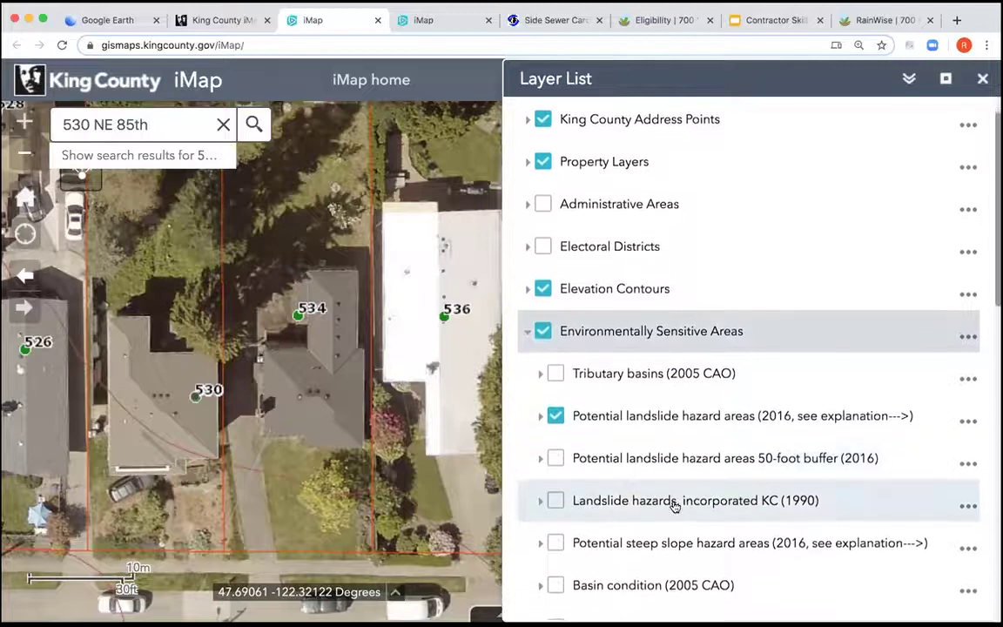
pyautogui.scroll(-2, 674, 506)
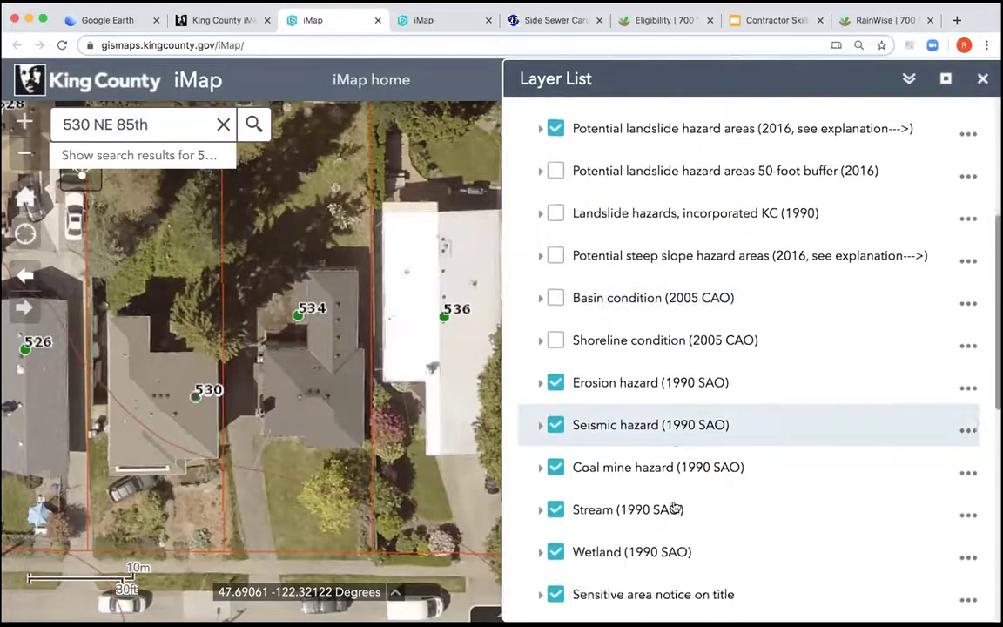
pyautogui.scroll(8, 675, 506)
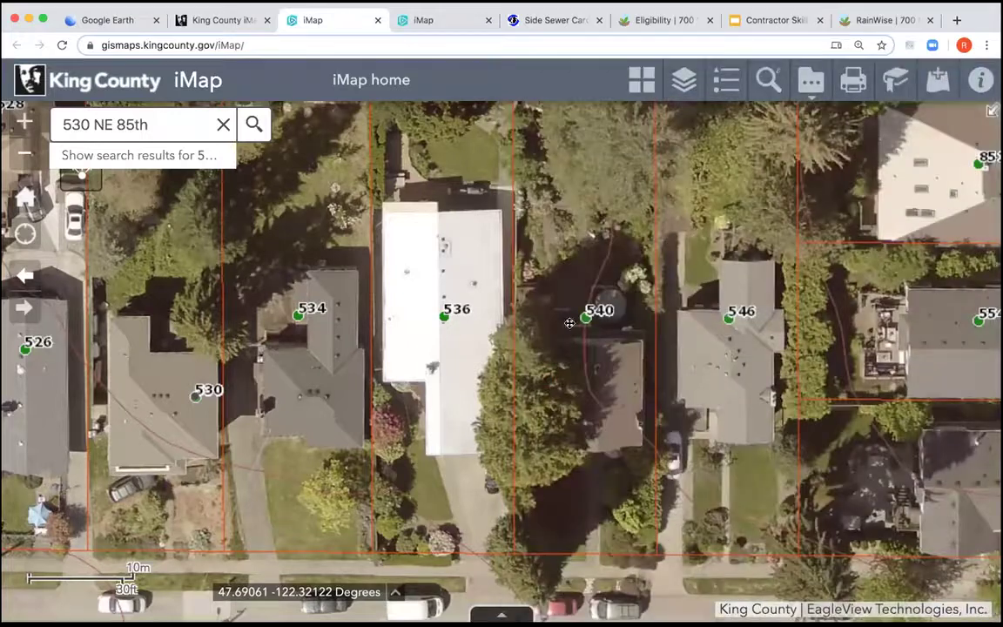
# - Use the simple Measure tool in Feet to measure the ~6 ft gap between houses 526 and 530
pyautogui.press('Left')
pyautogui.press('Left')
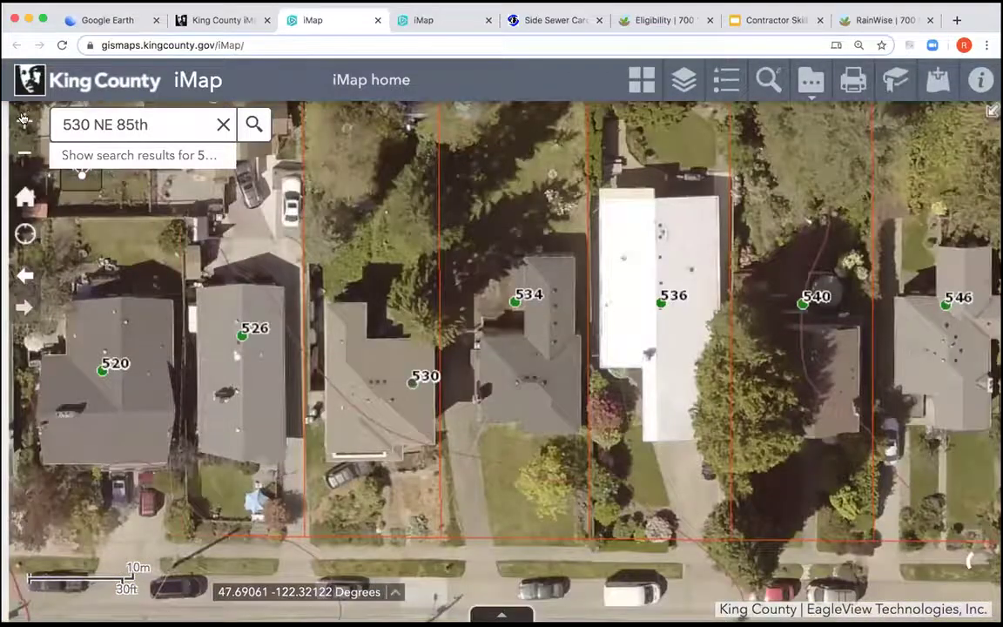
pyautogui.press('Left')
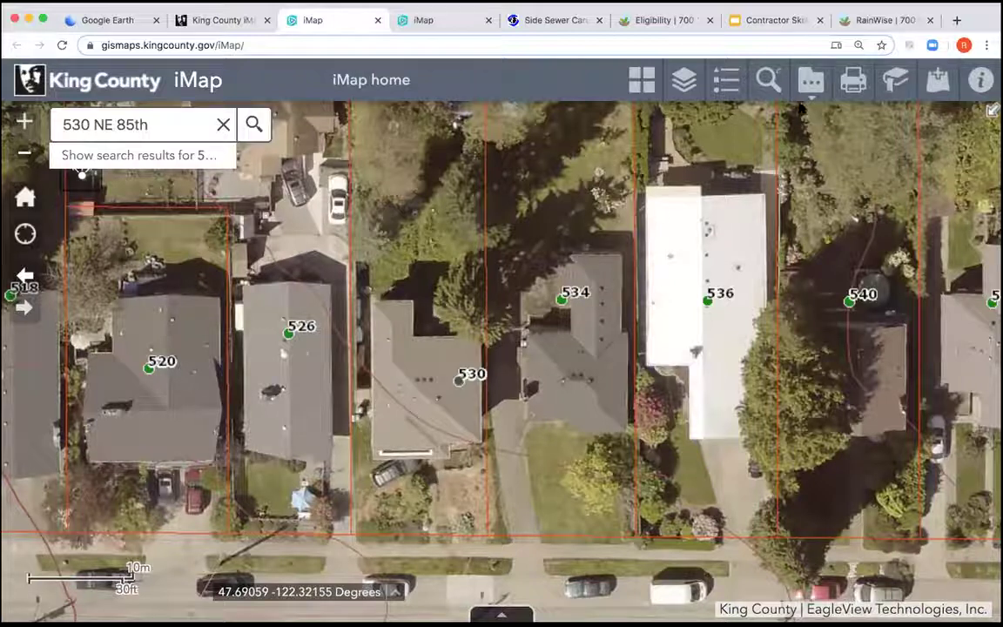
pyautogui.click(809, 87)
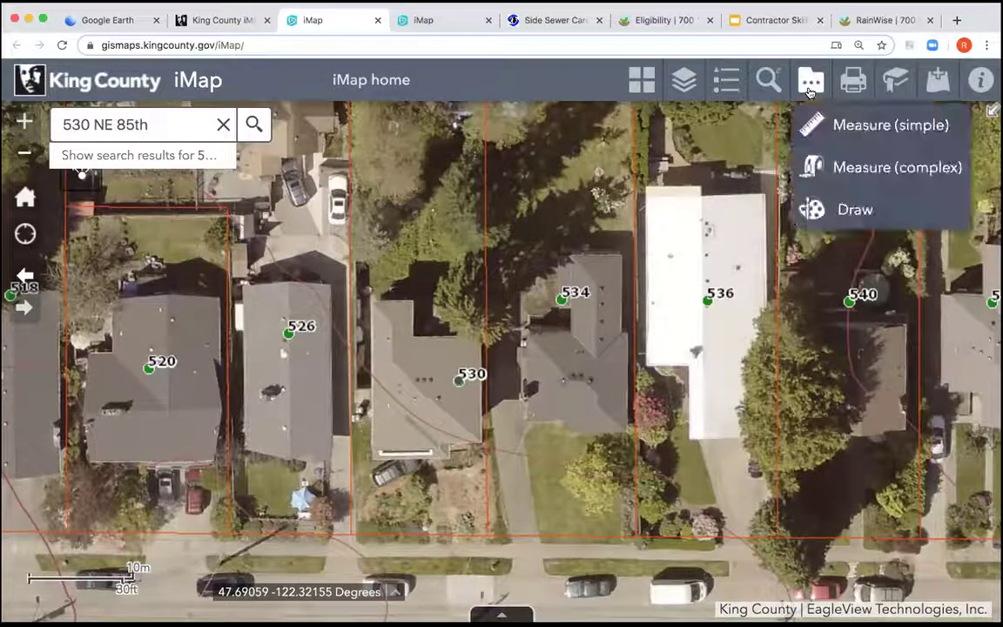
pyautogui.click(835, 128)
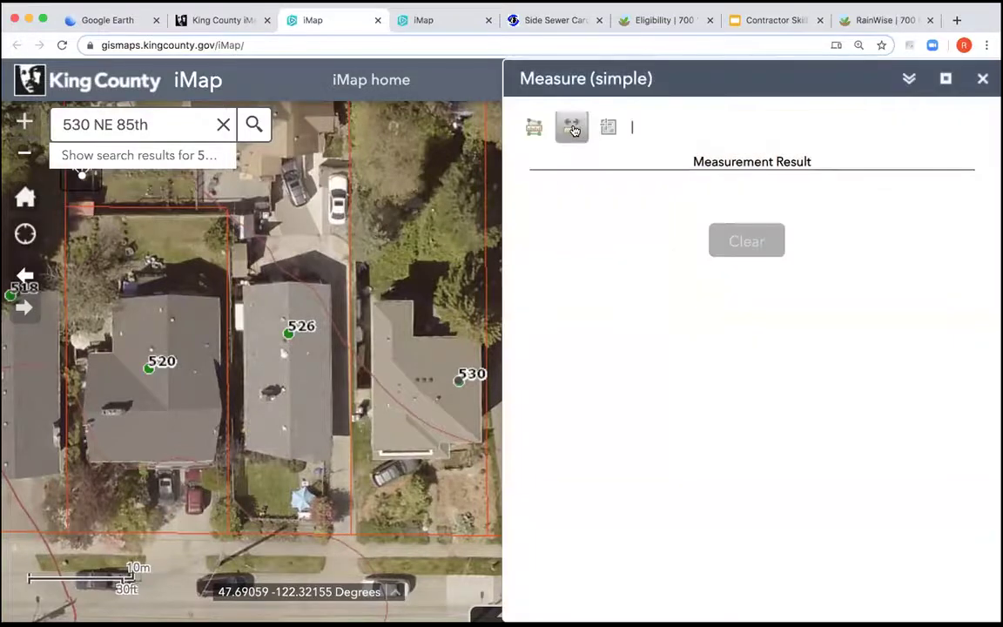
pyautogui.click(572, 129)
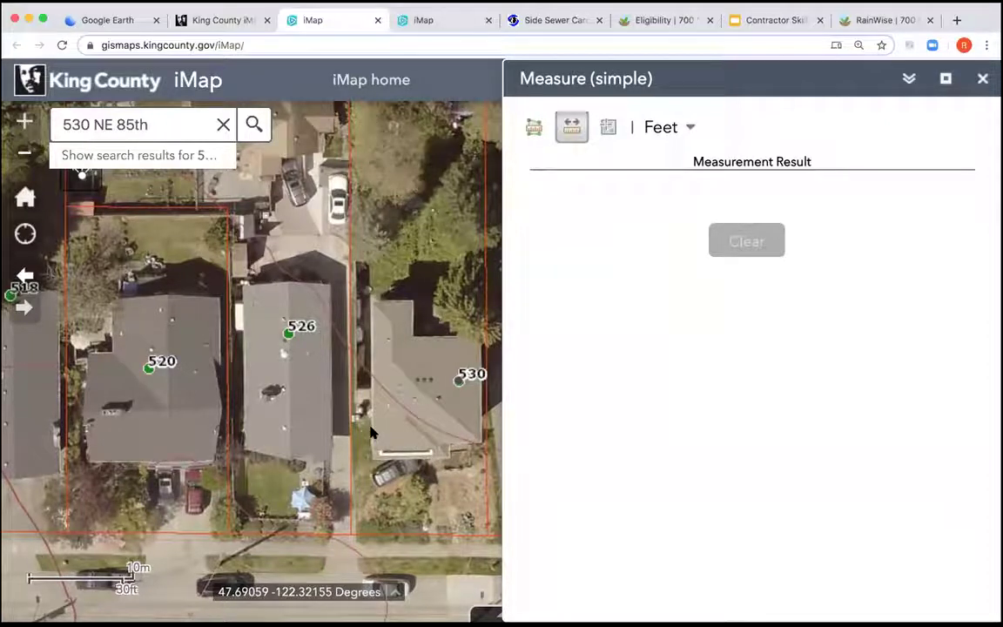
pyautogui.click(370, 431)
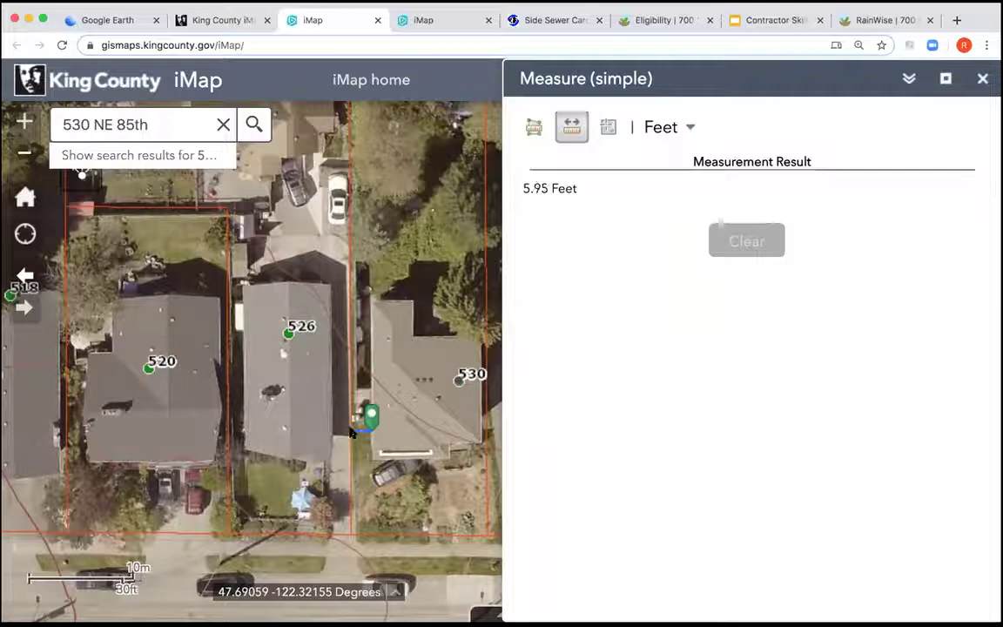
pyautogui.click(352, 431)
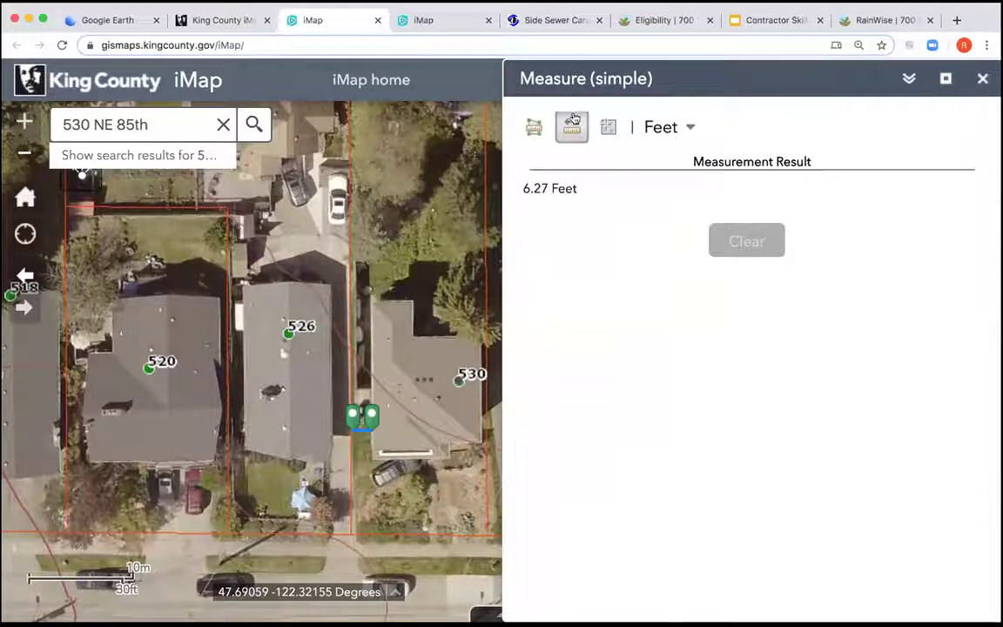
pyautogui.click(533, 128)
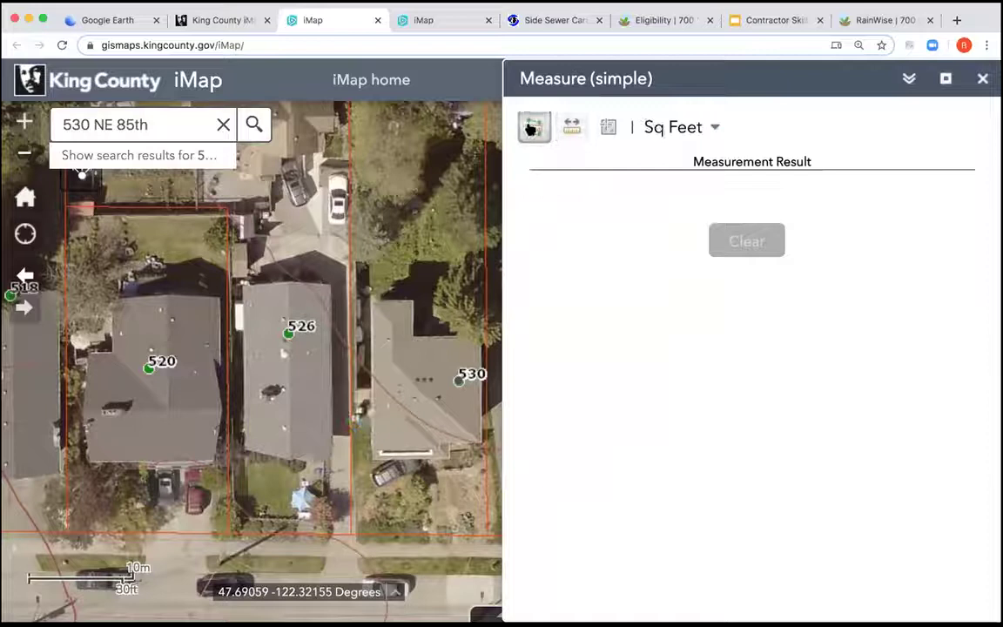
pyautogui.click(533, 128)
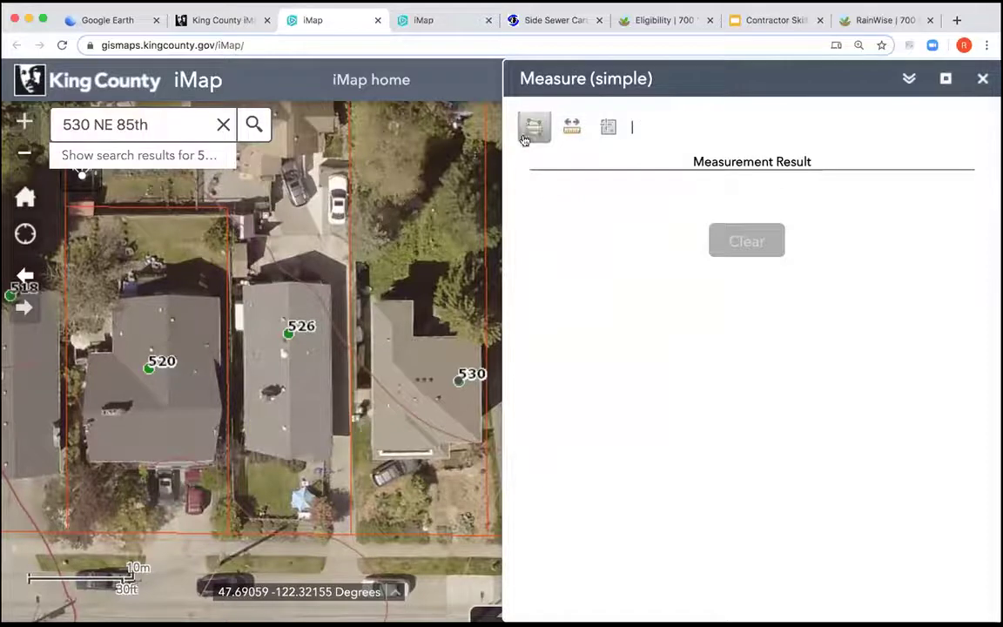
# - Trace house 530's roof with the Sq Feet area tool for 662.3 square feet, then clear it
pyautogui.click(371, 303)
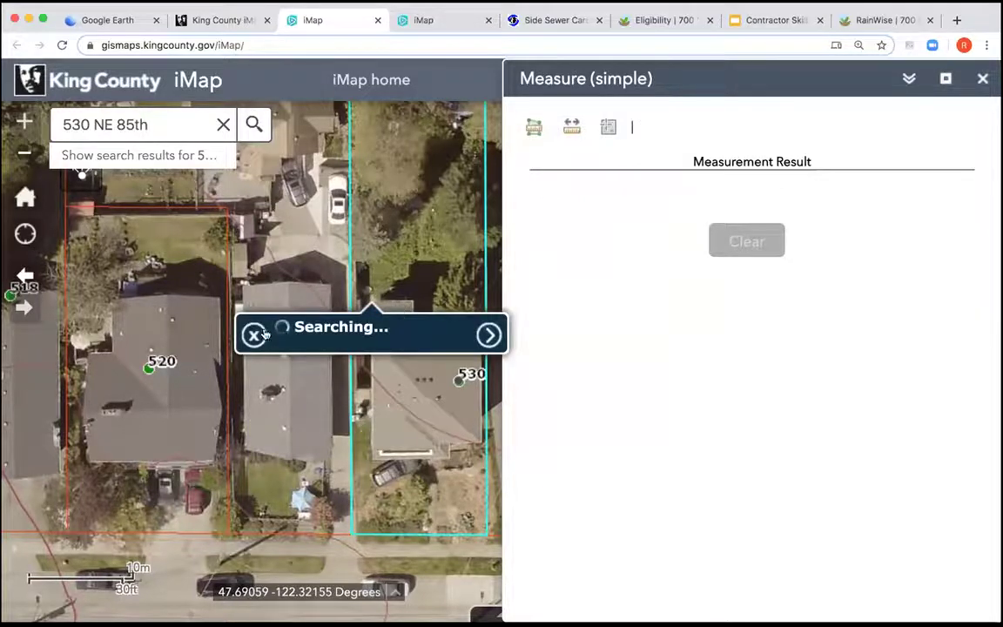
pyautogui.click(261, 334)
pyautogui.click(533, 130)
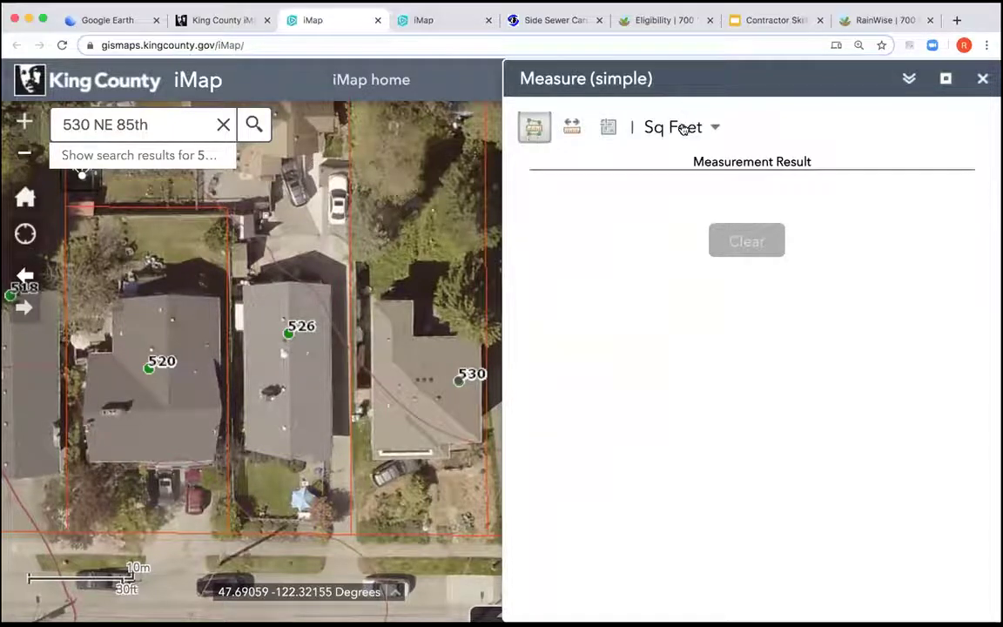
pyautogui.click(374, 301)
pyautogui.click(413, 303)
pyautogui.click(413, 324)
pyautogui.click(480, 335)
pyautogui.click(481, 441)
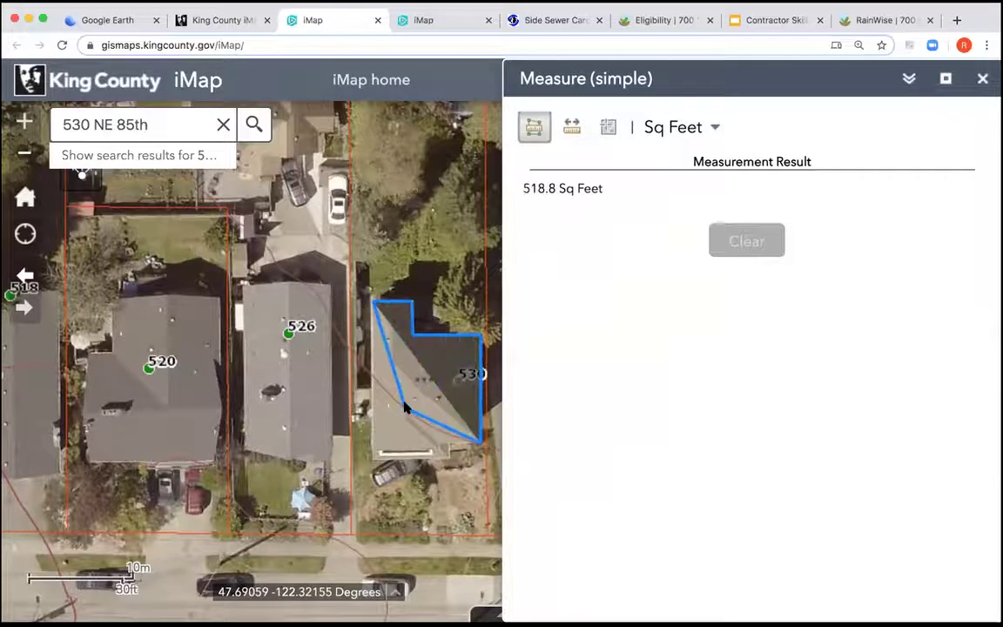
pyautogui.doubleClick(393, 356)
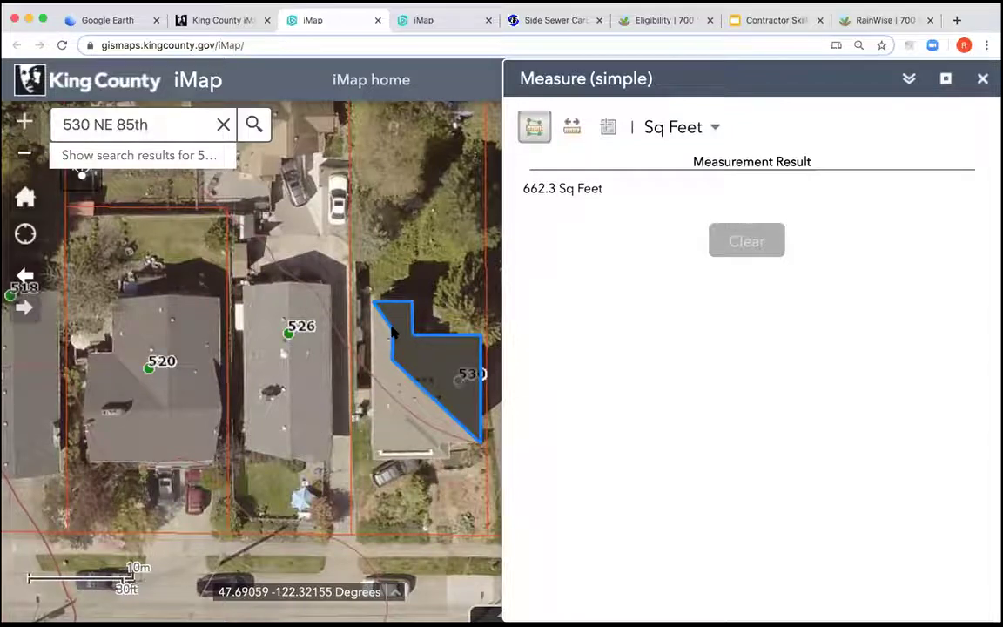
pyautogui.click(741, 246)
# - Freehand-trace the western roof section of house 530 for 766.2 Sq Feet, then clear the result
pyautogui.click(528, 129)
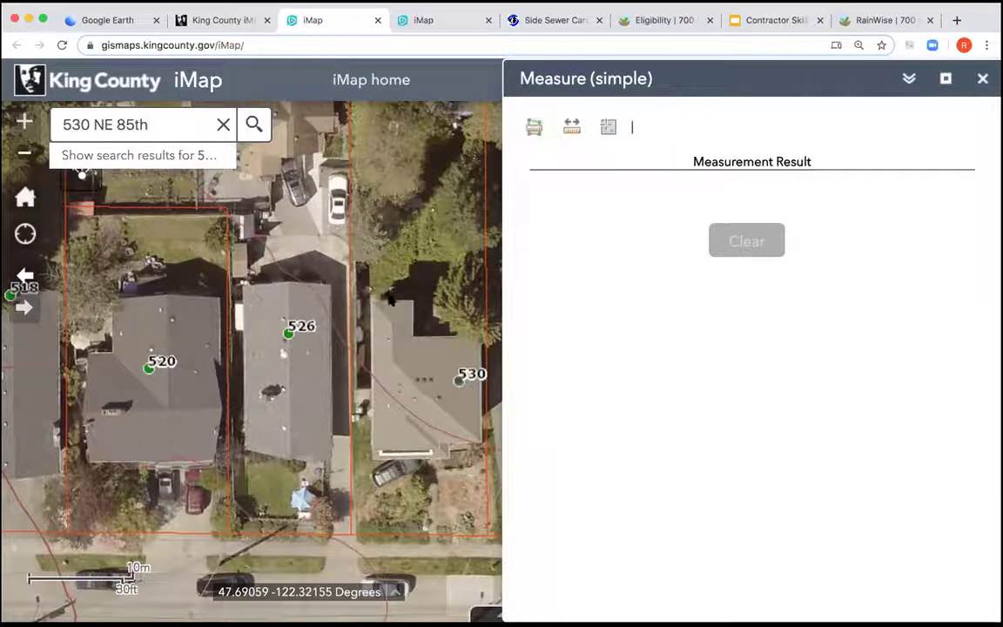
pyautogui.click(383, 319)
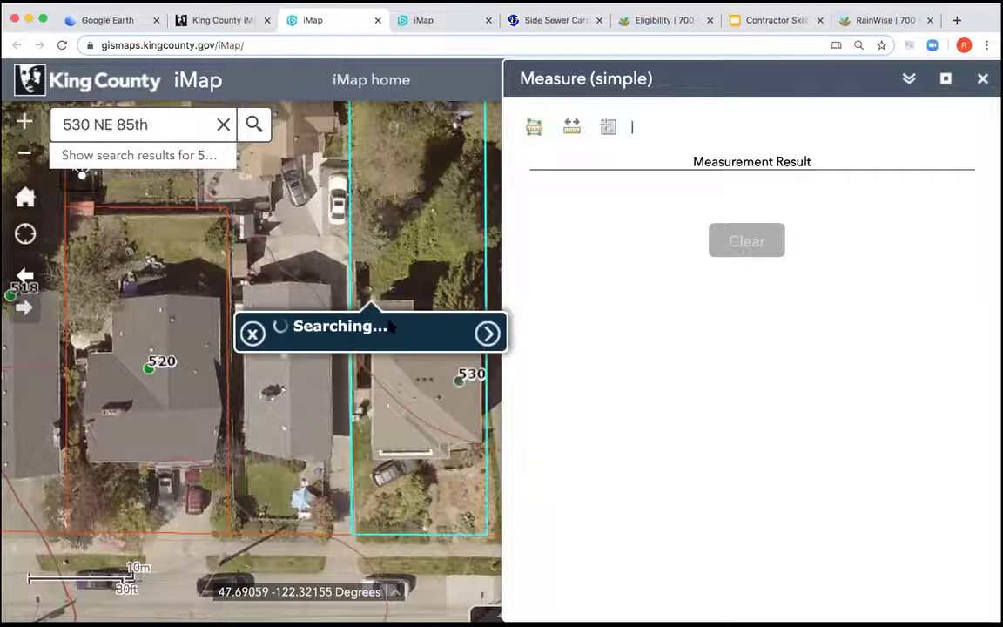
pyautogui.click(249, 331)
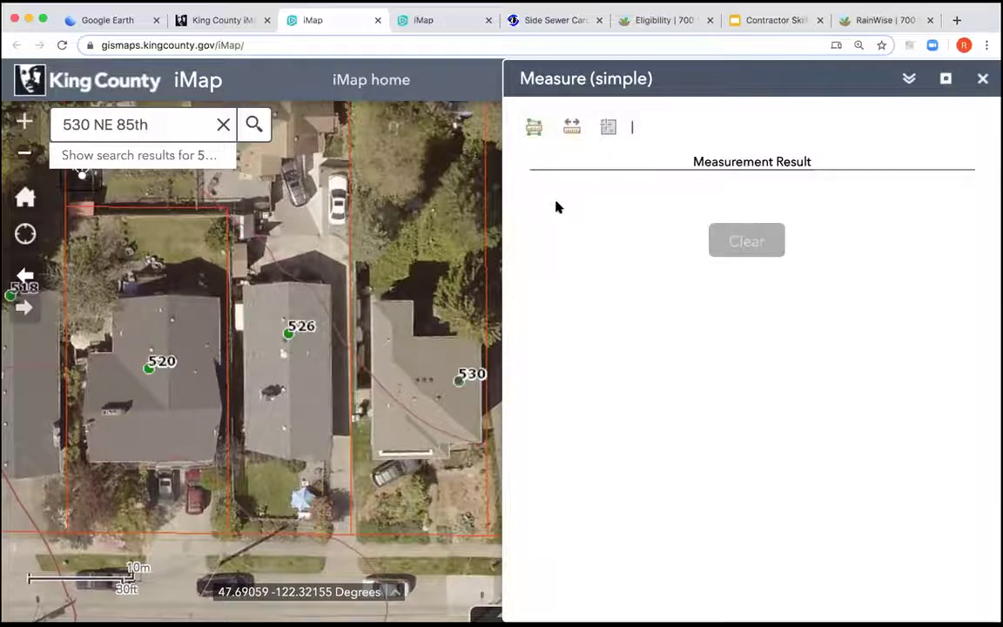
pyautogui.click(531, 132)
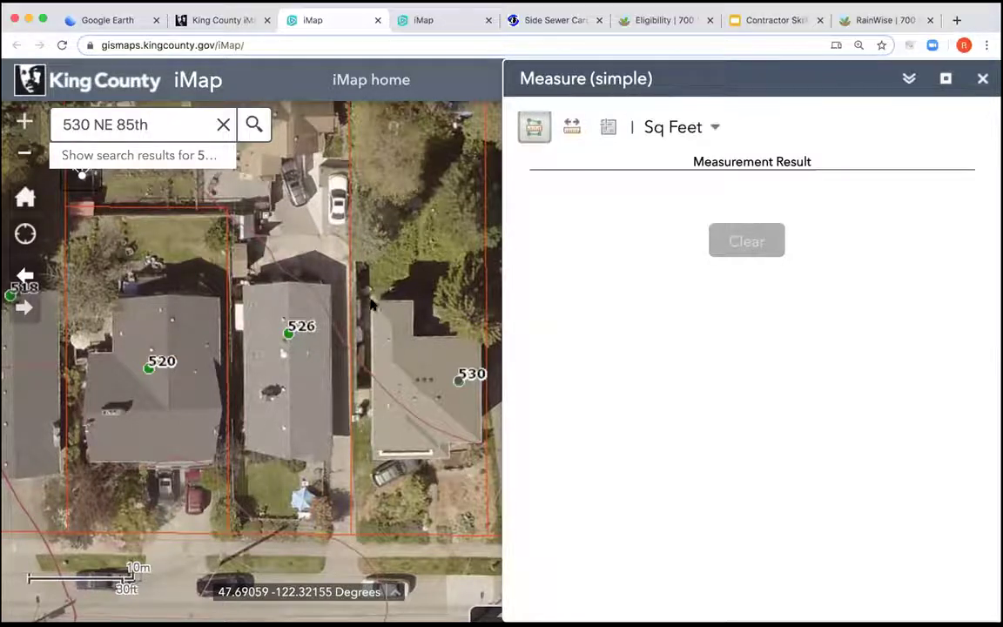
pyautogui.moveTo(371, 303)
pyautogui.mouseDown()
pyautogui.moveTo(398, 356)
pyautogui.moveTo(475, 431)
pyautogui.mouseUp()
pyautogui.moveTo(389, 464); pyautogui.dragTo(369, 461)
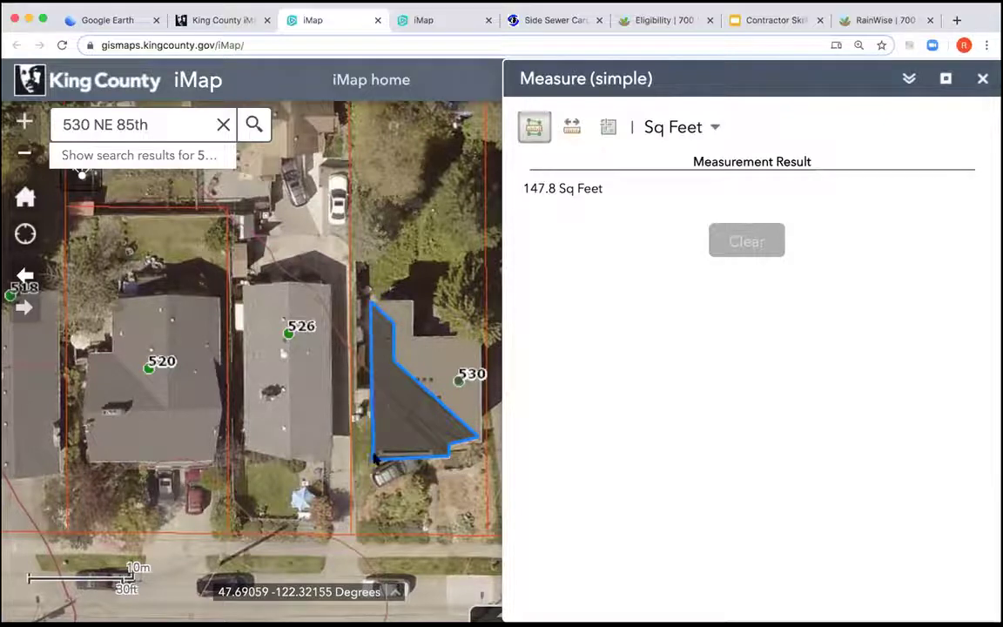
pyautogui.doubleClick(370, 453)
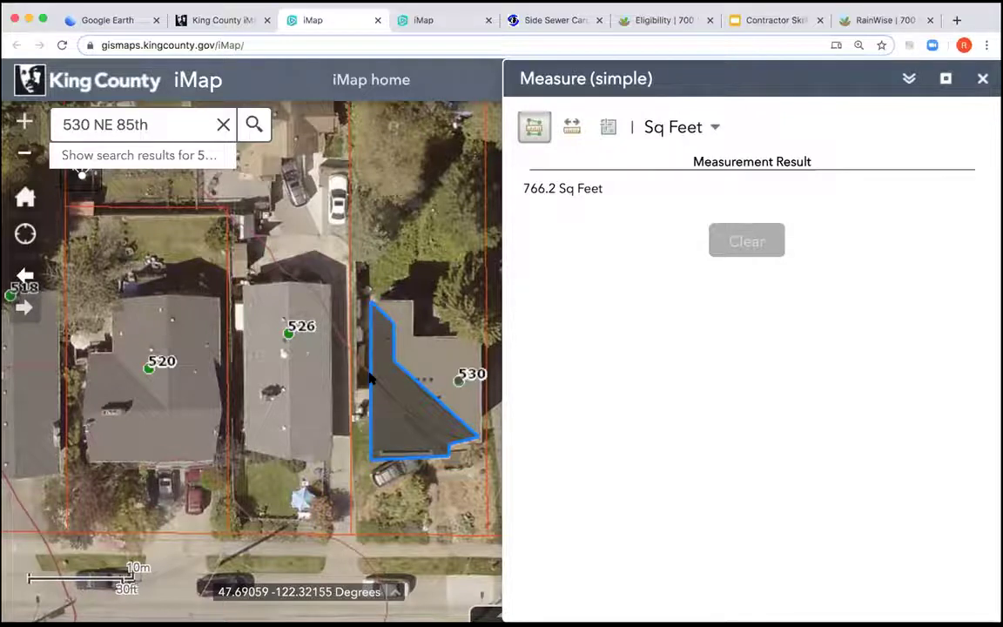
pyautogui.click(736, 237)
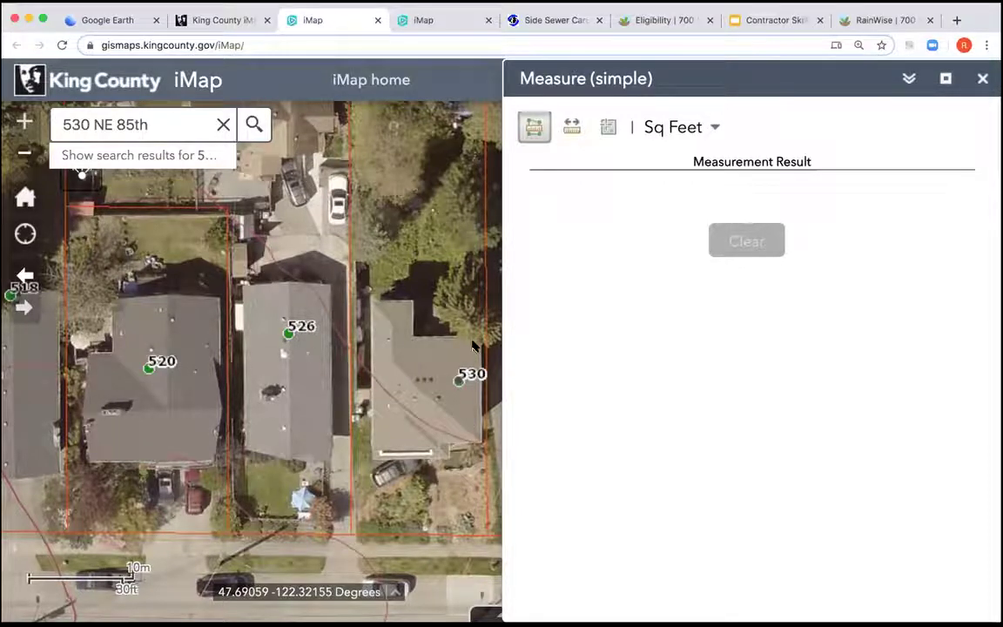
# - Measure a feet distance path down house 530's east side and across its front, then switch to Google Earth
pyautogui.click(571, 127)
pyautogui.click(481, 322)
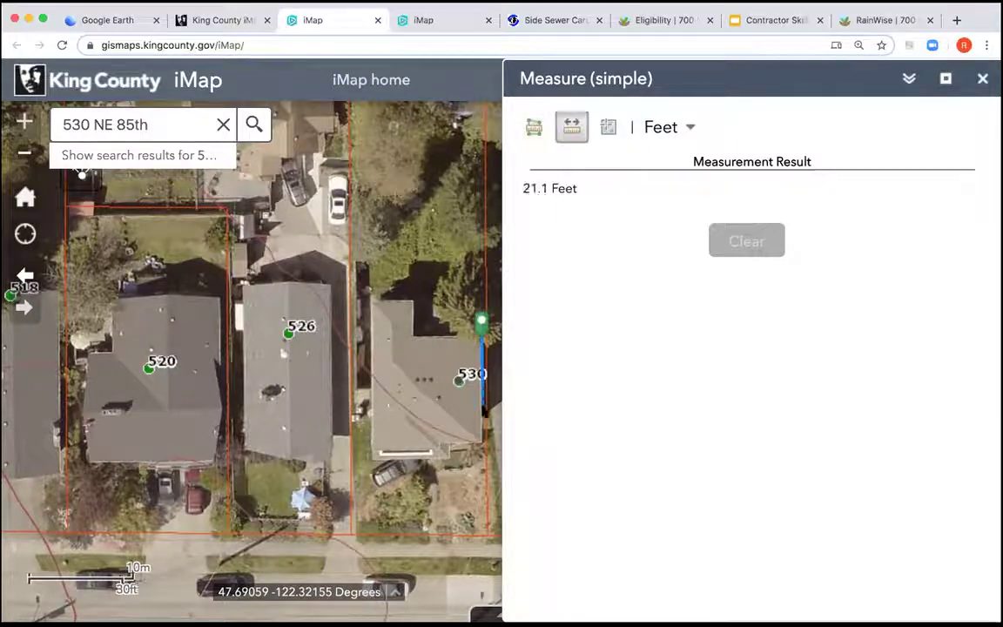
pyautogui.click(478, 443)
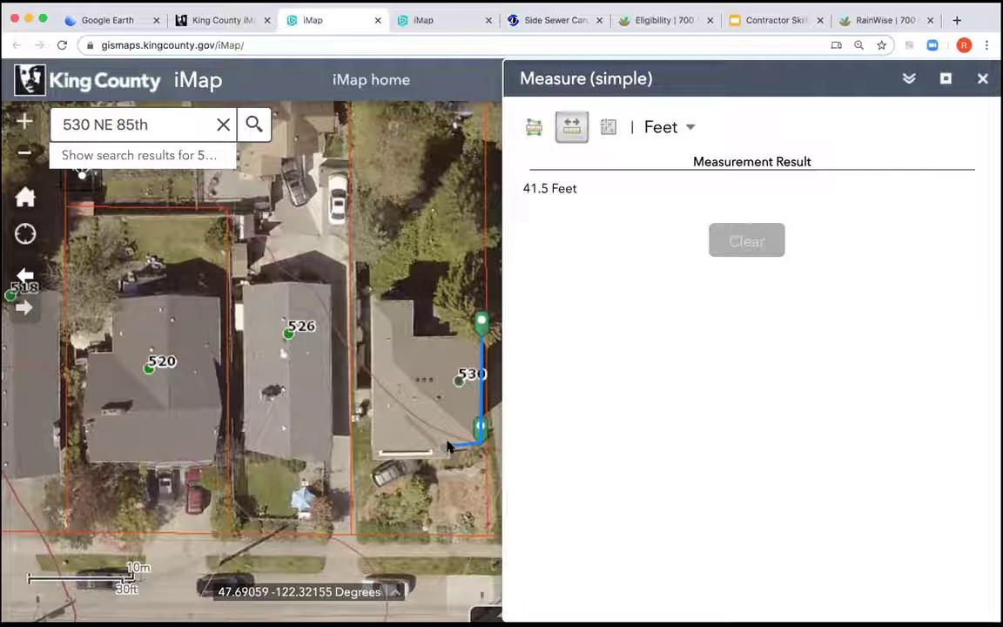
pyautogui.click(447, 445)
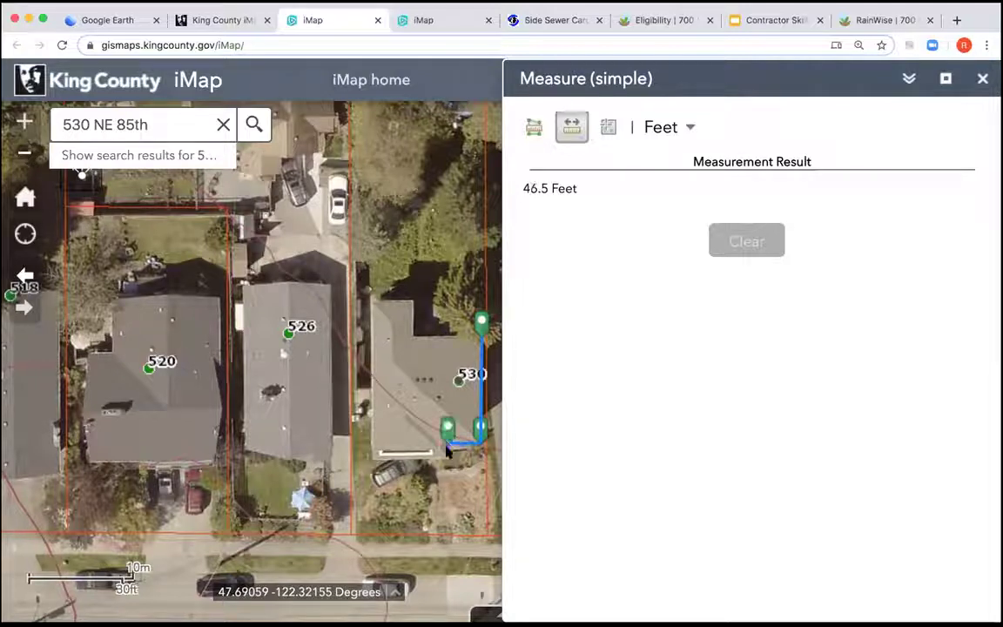
pyautogui.click(373, 451)
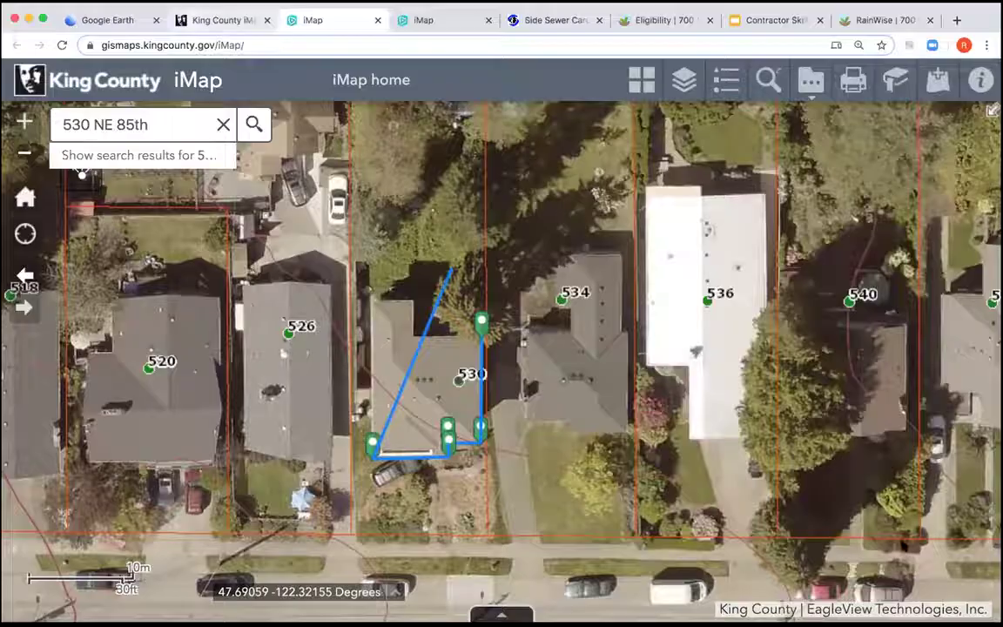
pyautogui.hotkey('ctrl', '1')
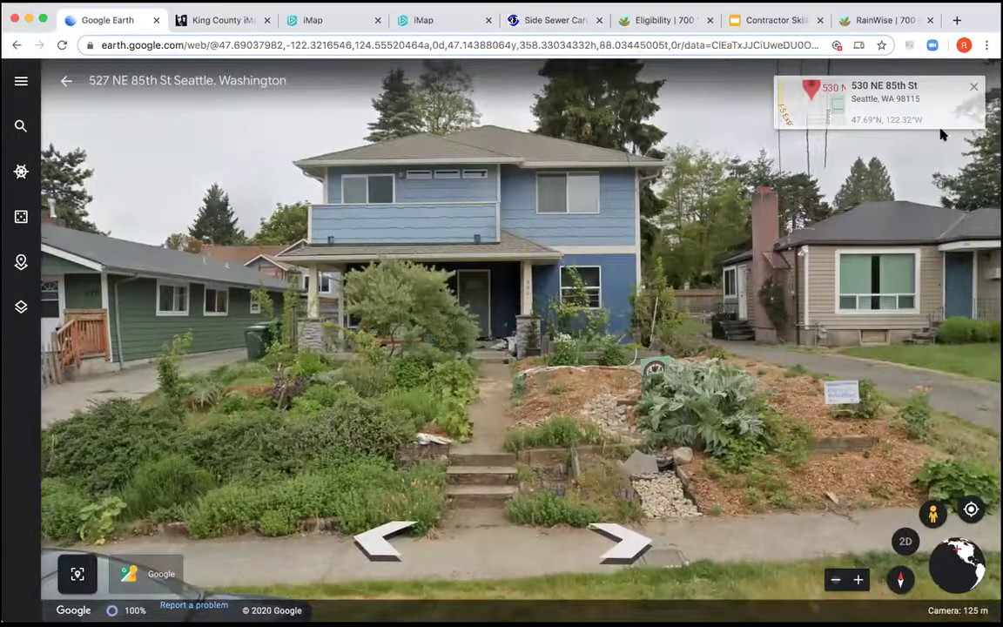
pyautogui.scroll(-2, 688, 131)
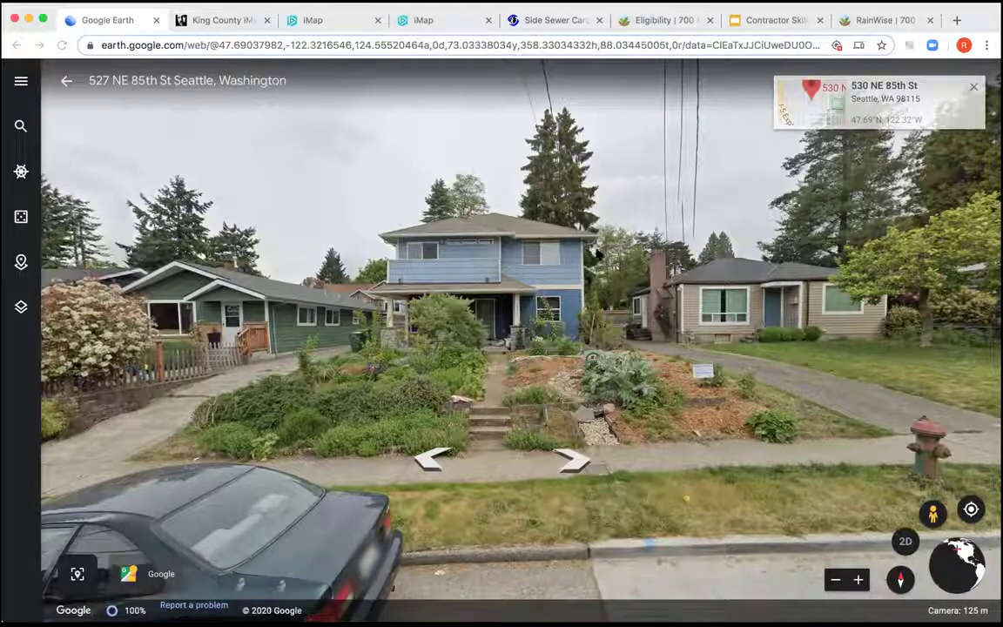
pyautogui.click(906, 542)
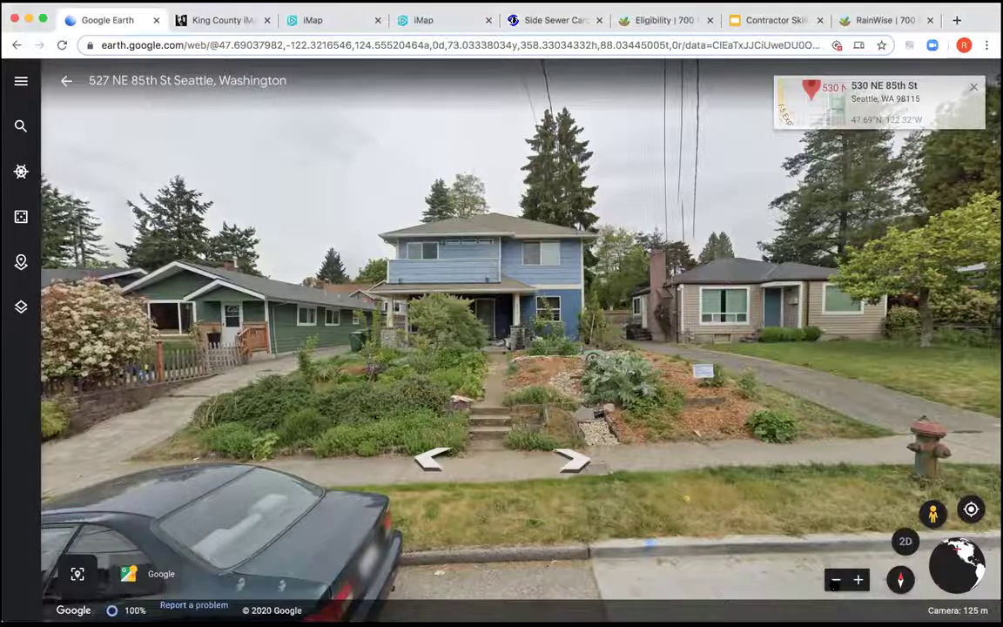
pyautogui.click(835, 580)
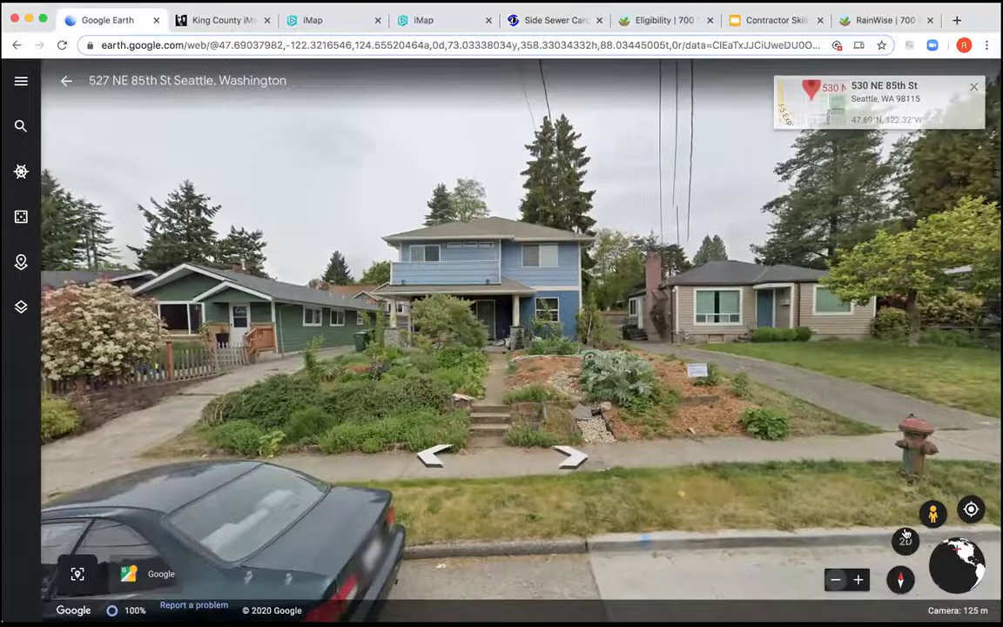
pyautogui.click(905, 544)
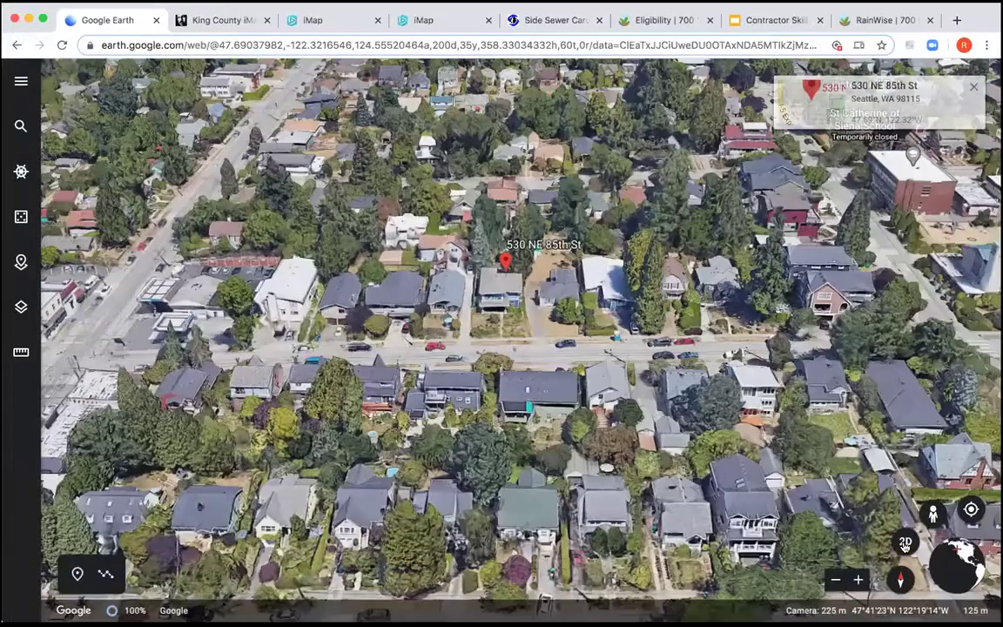
pyautogui.click(905, 545)
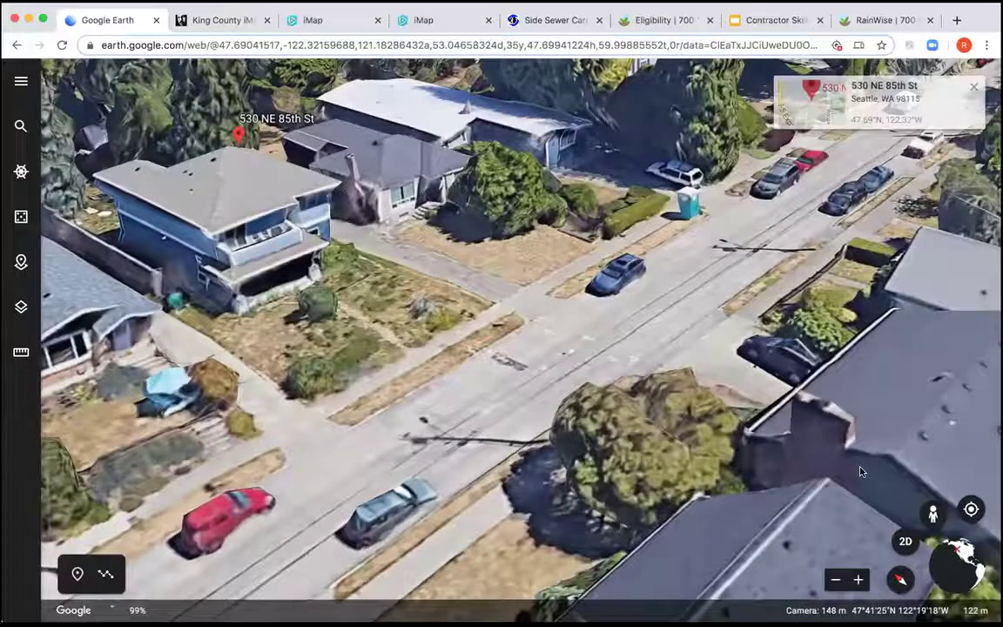
pyautogui.doubleClick(181, 247)
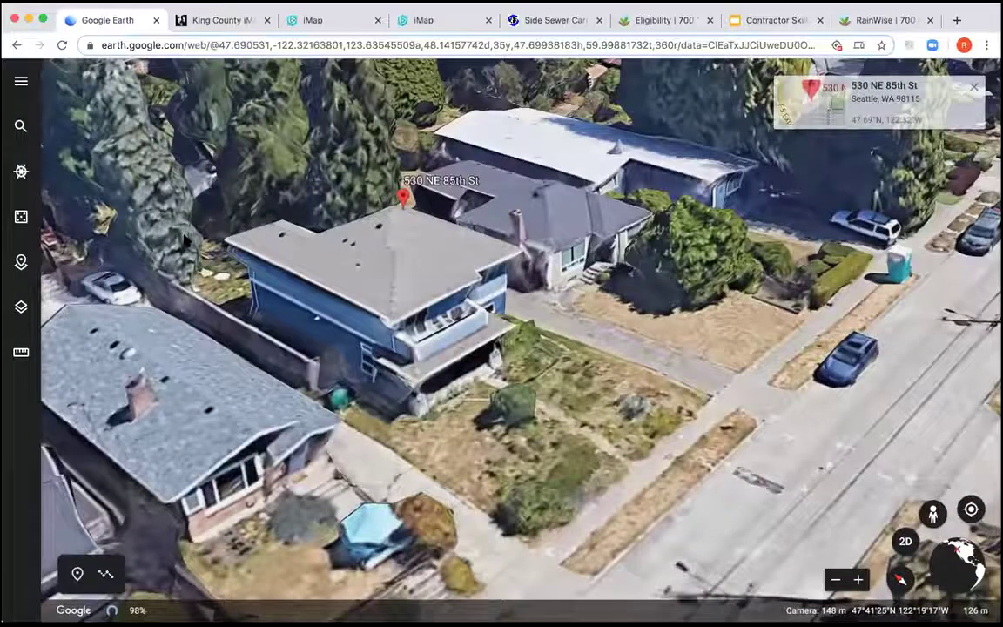
pyautogui.click(342, 294)
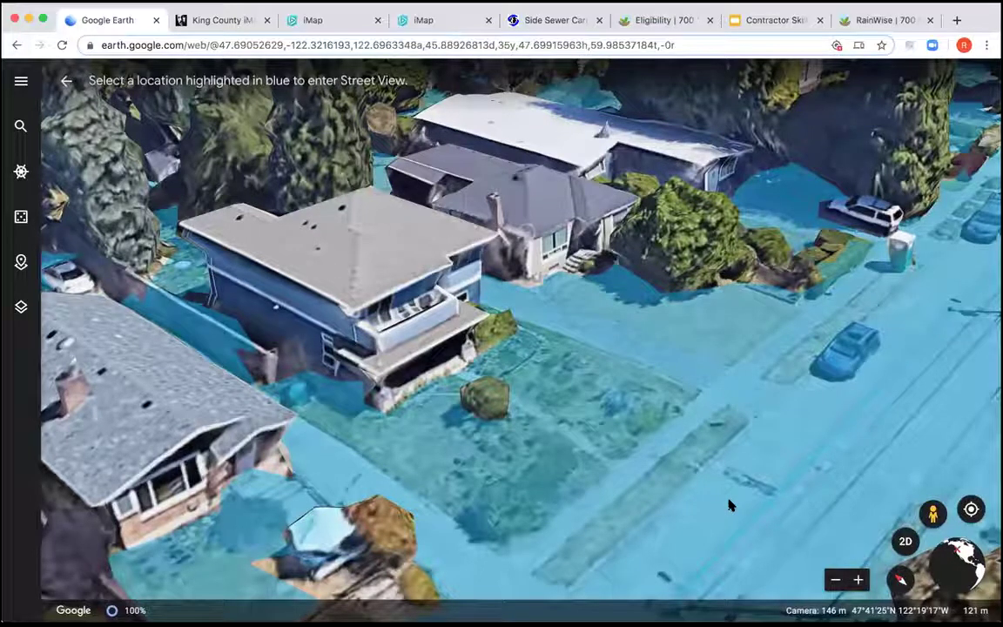
pyautogui.click(614, 520)
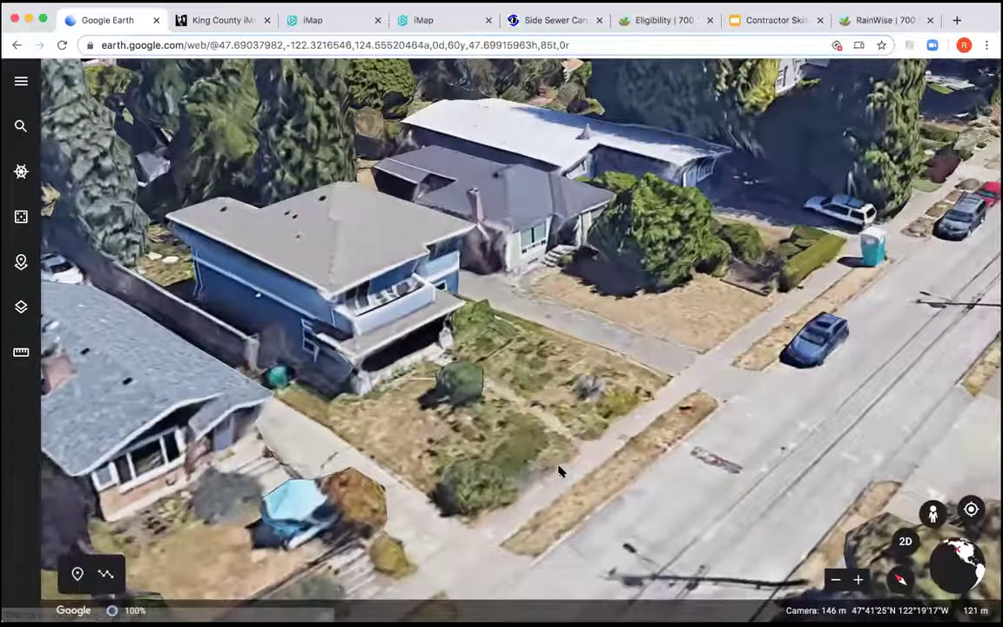
pyautogui.click(469, 548)
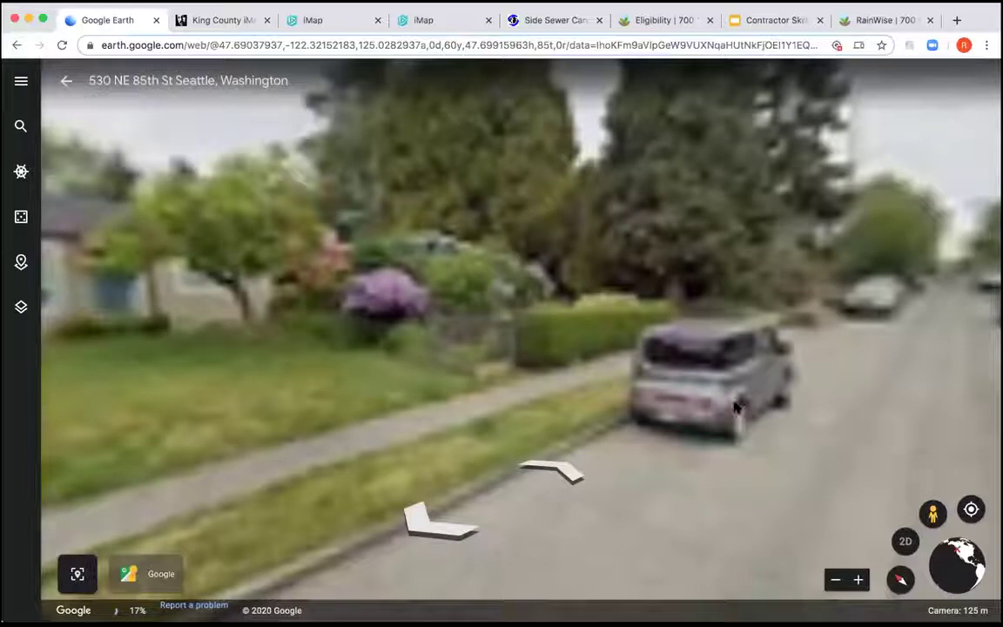
# - Rotate Street View left to face the blue house, the driveway and the neighbouring beige house
pyautogui.press('Left')
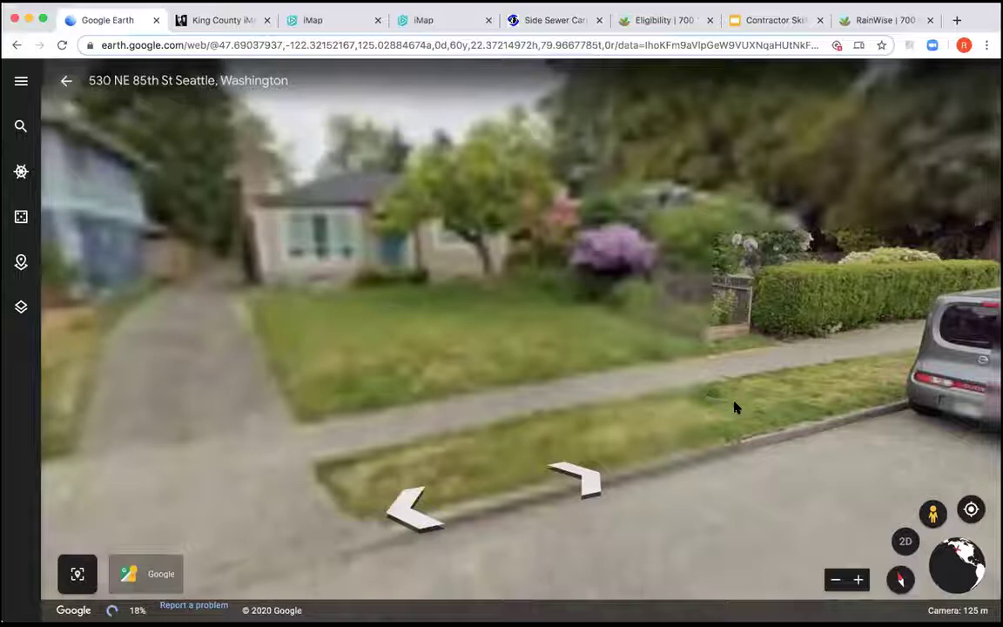
pyautogui.press('Left')
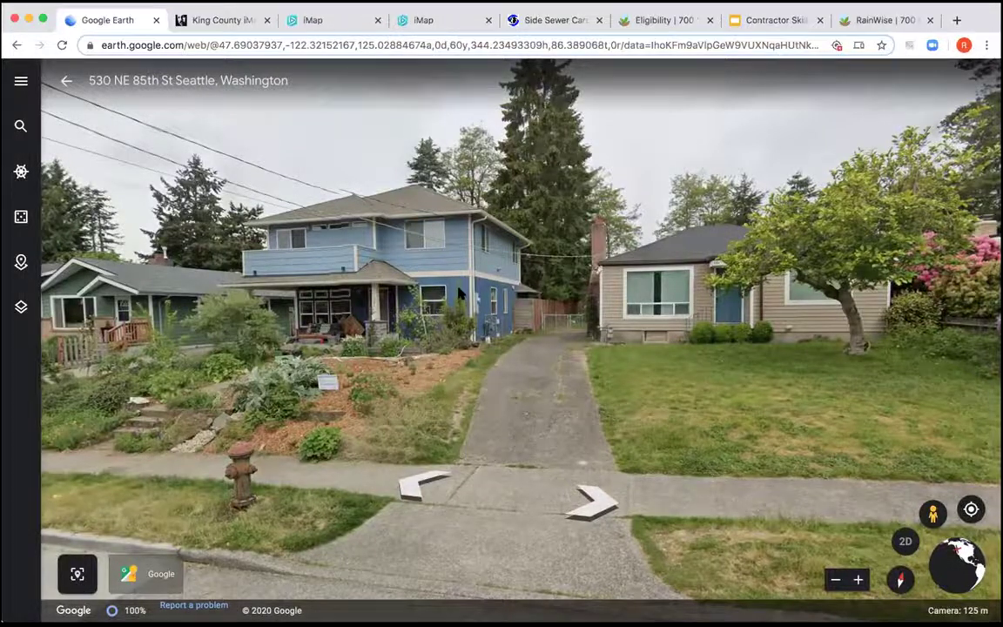
pyautogui.scroll(2, 460, 296)
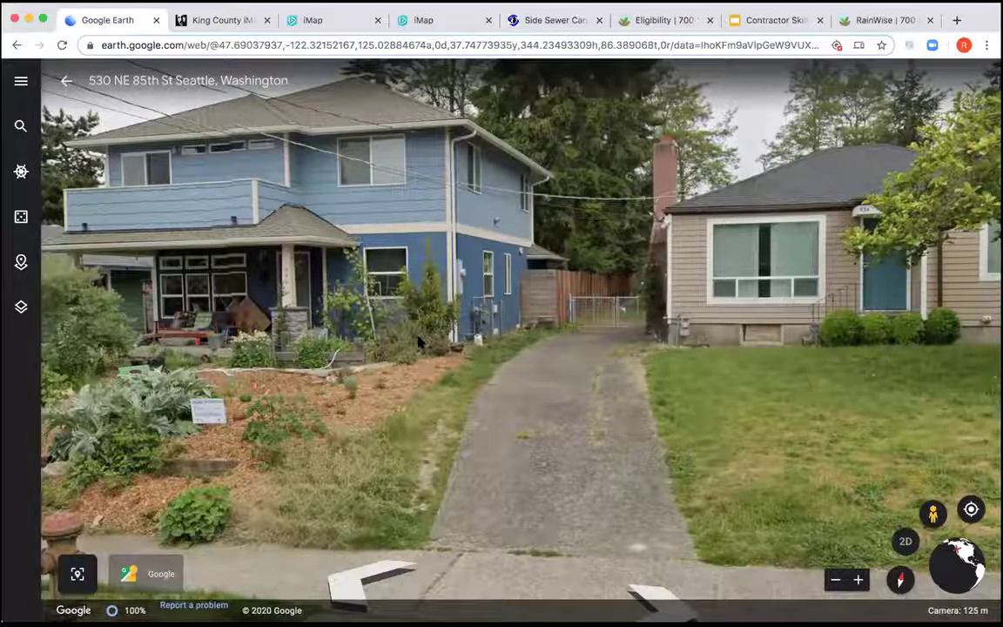
pyautogui.click(783, 418)
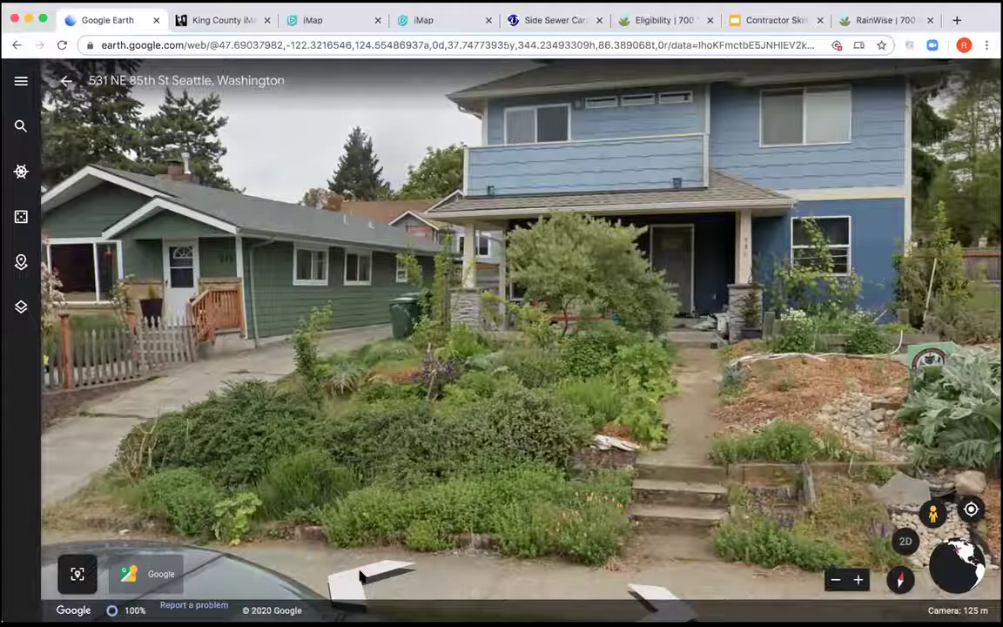
pyautogui.click(778, 182)
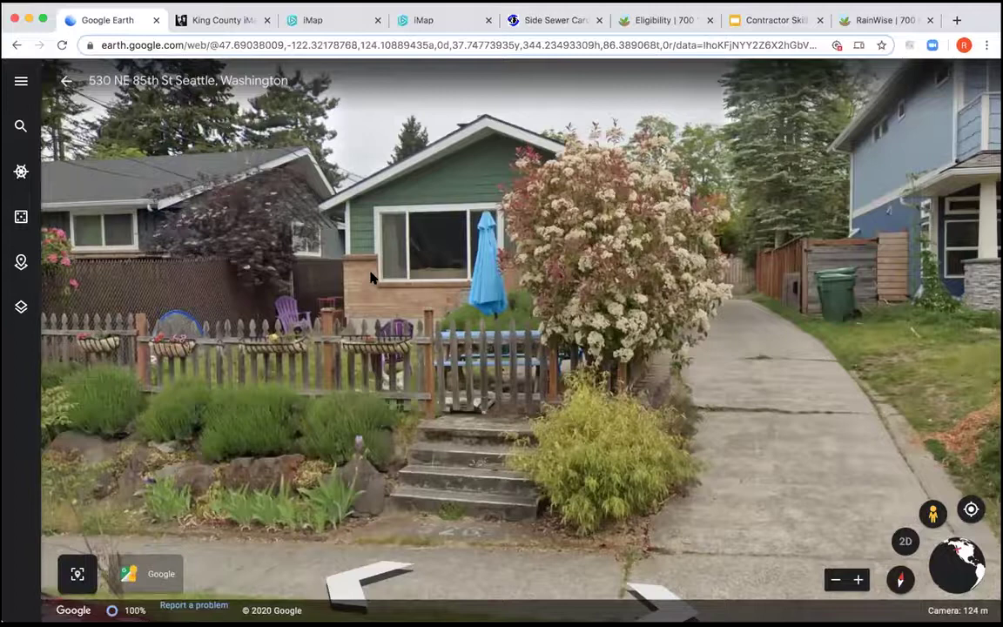
pyautogui.press('Right')
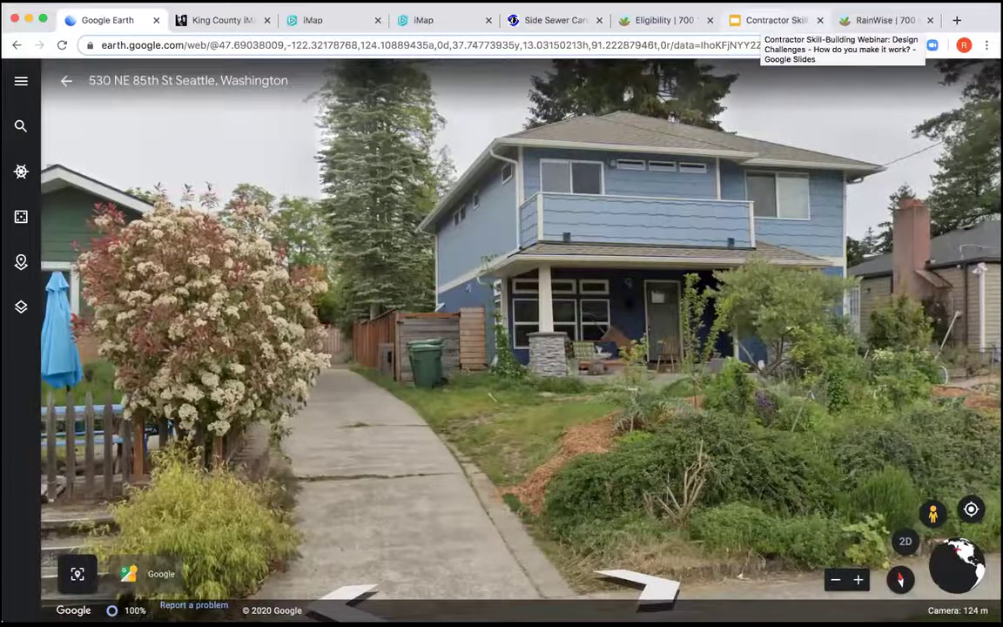
pyautogui.click(775, 20)
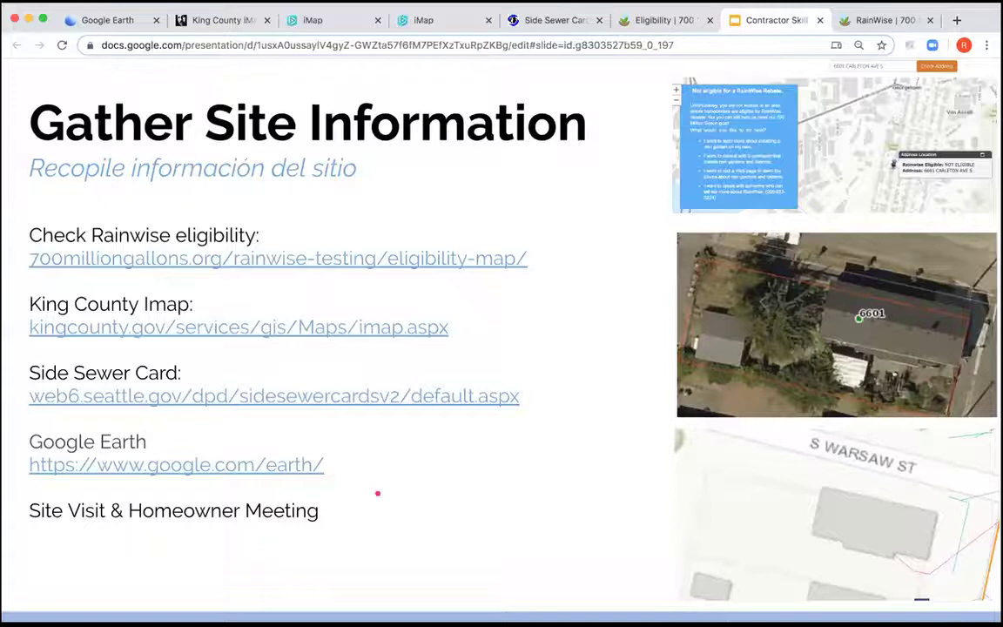
pyautogui.press('Right')
pyautogui.press('Right')
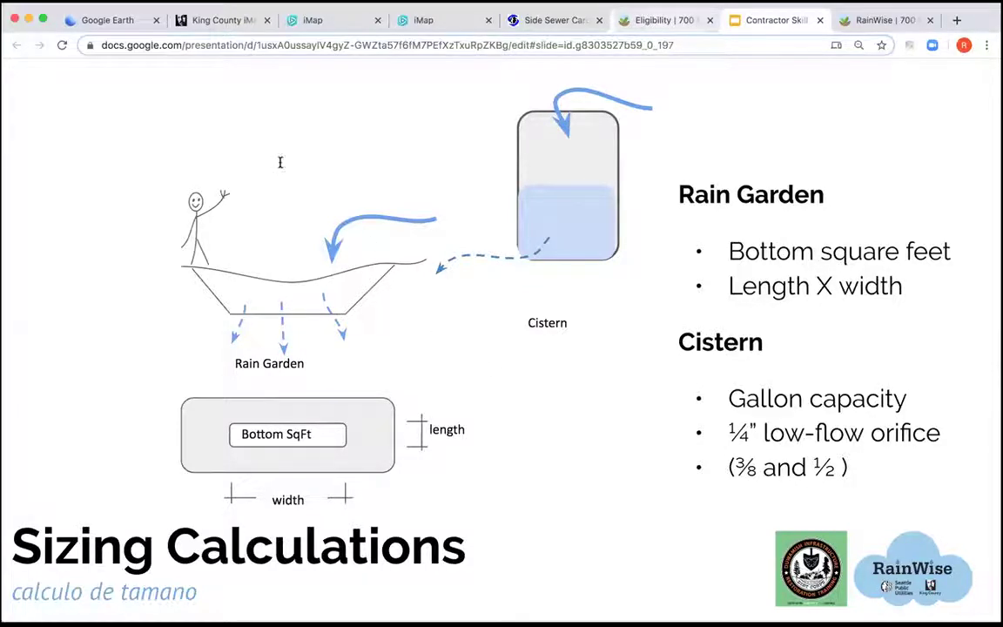
pyautogui.hotkey('ctrl', 'shift', 'Tab')
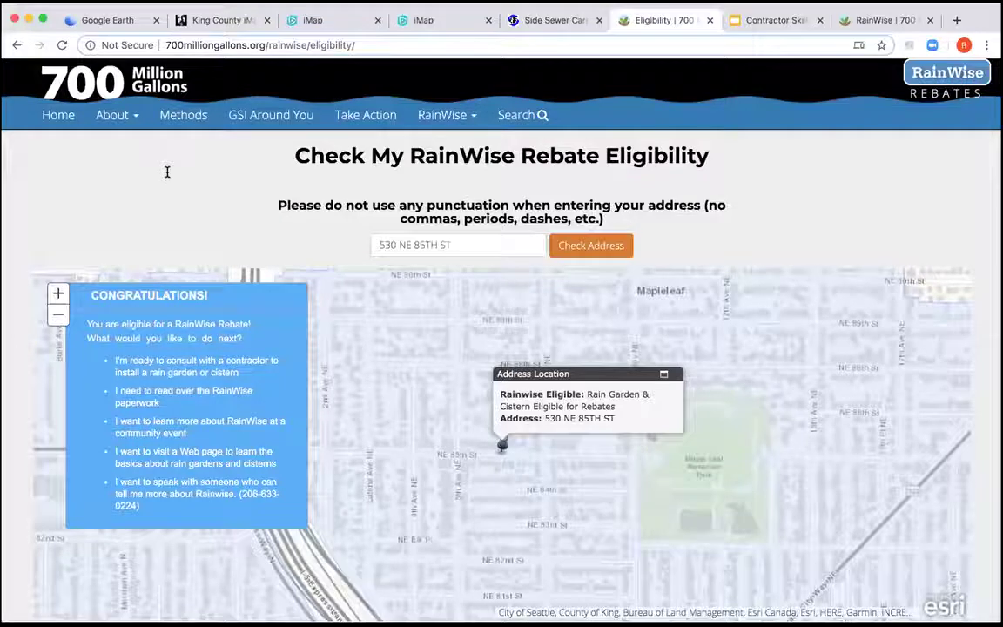
# - Open RainWise Contractor Resources from the page footer and scroll down to Design and Maintenance Resources
pyautogui.press('End')
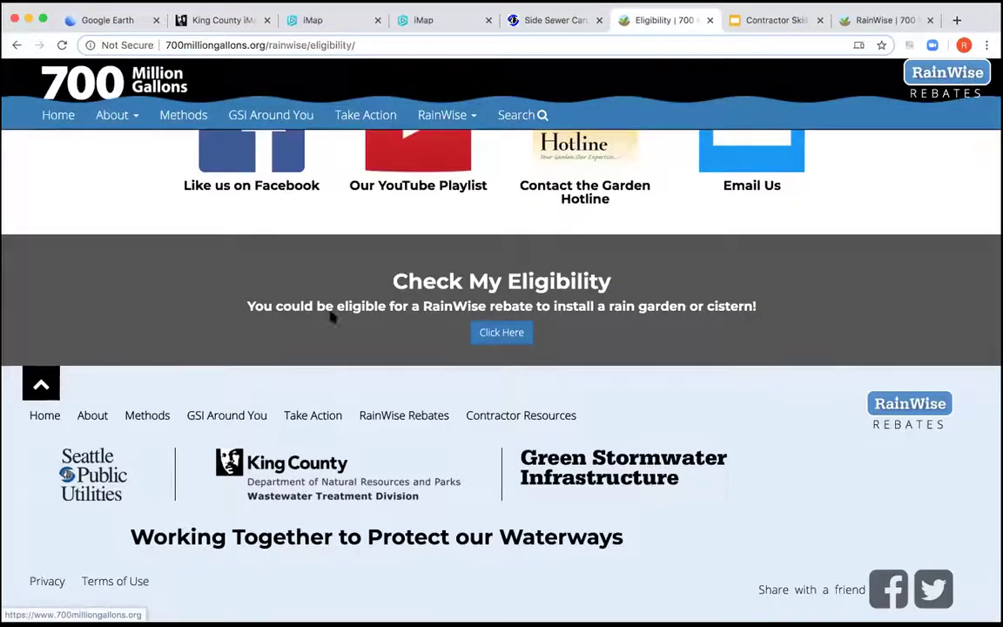
pyautogui.click(512, 415)
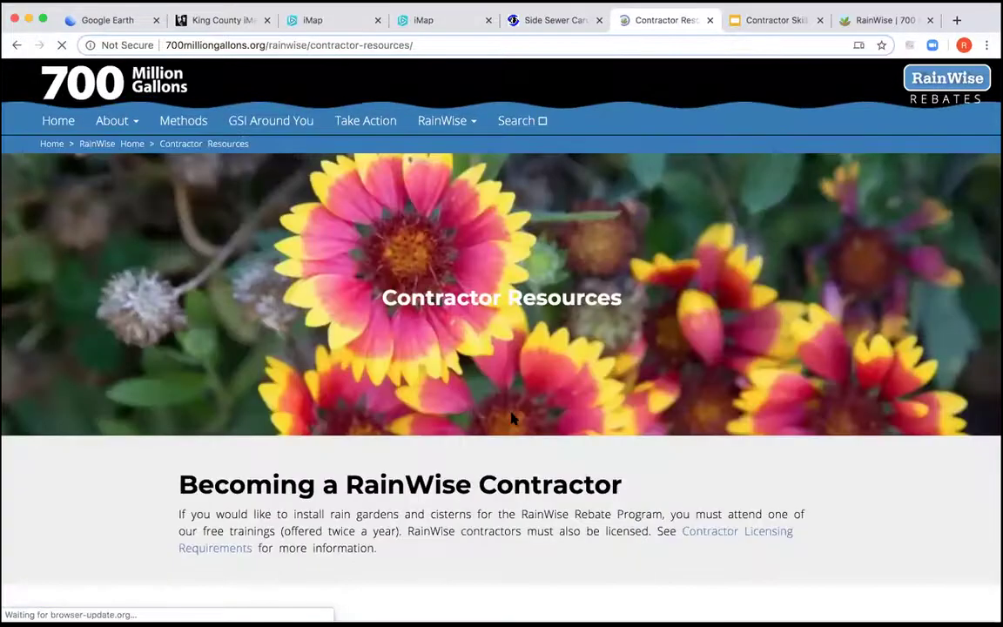
pyautogui.scroll(-2, 512, 419)
pyautogui.scroll(-10, 513, 419)
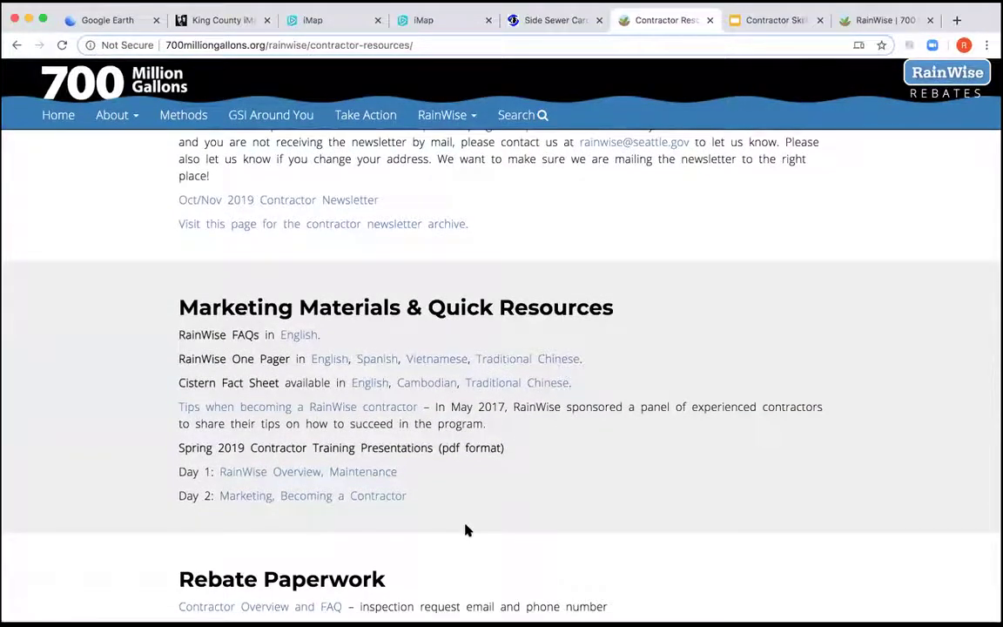
pyautogui.scroll(-3, 466, 529)
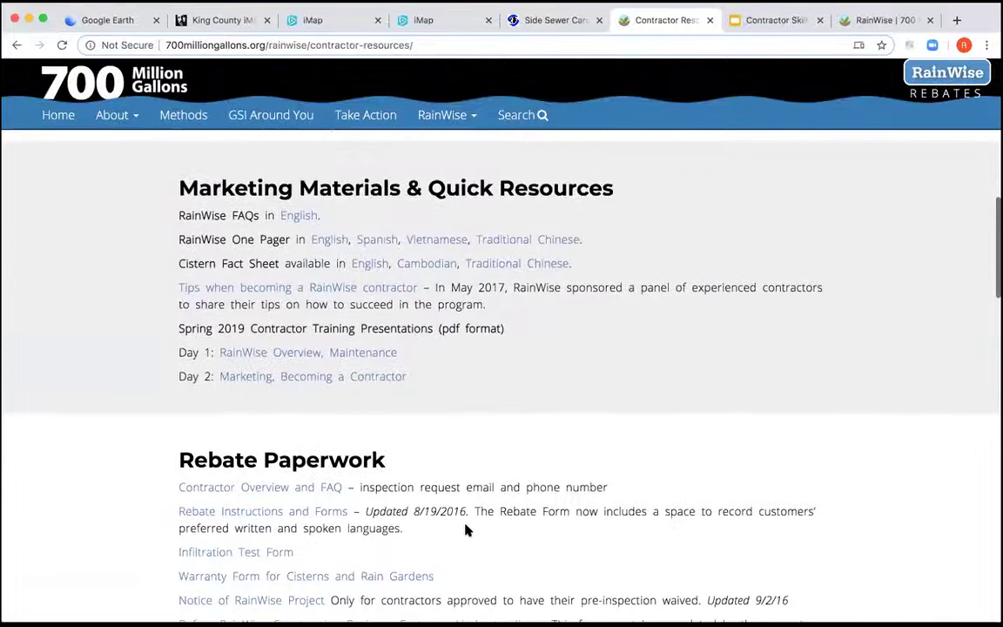
pyautogui.scroll(-4, 466, 529)
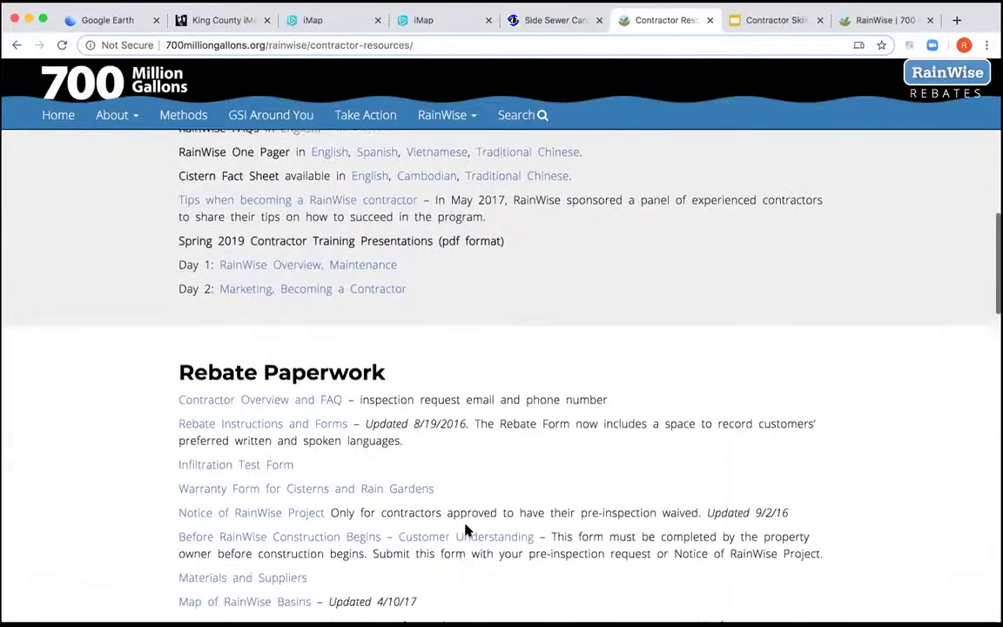
pyautogui.scroll(-3, 464, 527)
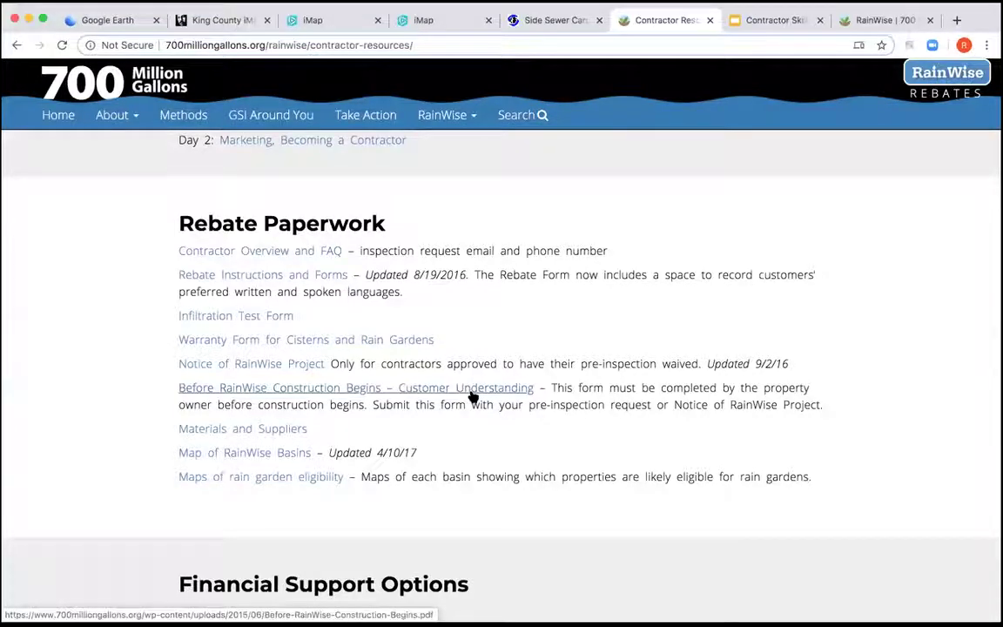
pyautogui.scroll(-5, 475, 405)
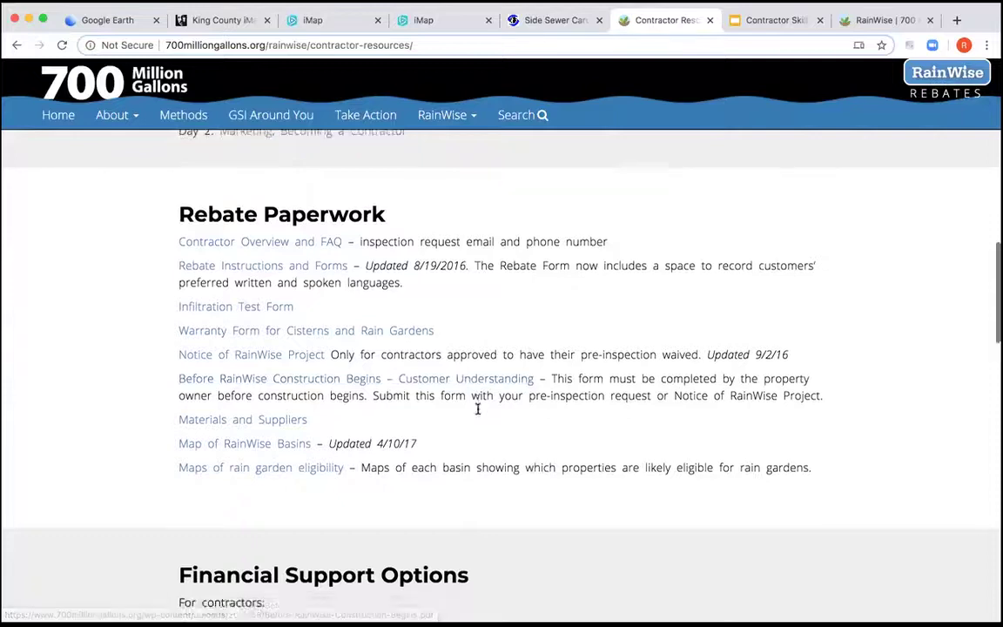
pyautogui.scroll(-1, 478, 415)
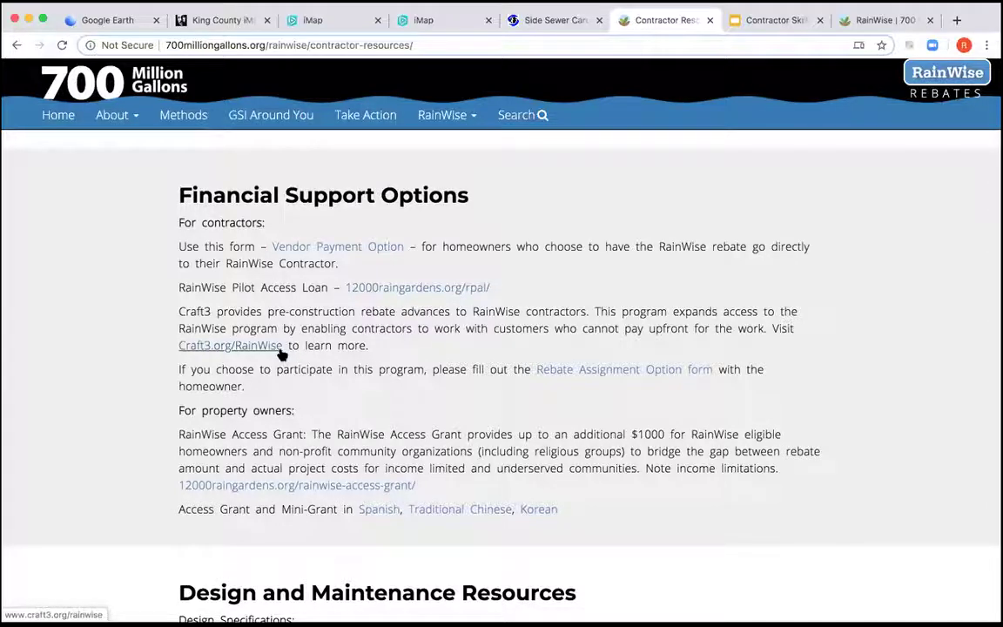
pyautogui.scroll(-3, 281, 354)
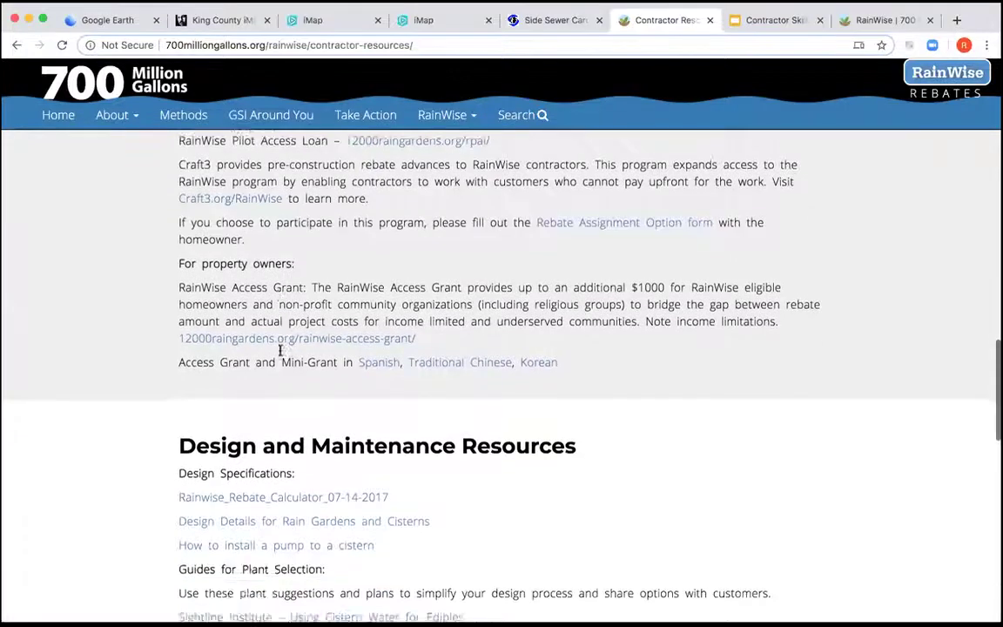
pyautogui.scroll(-5, 280, 350)
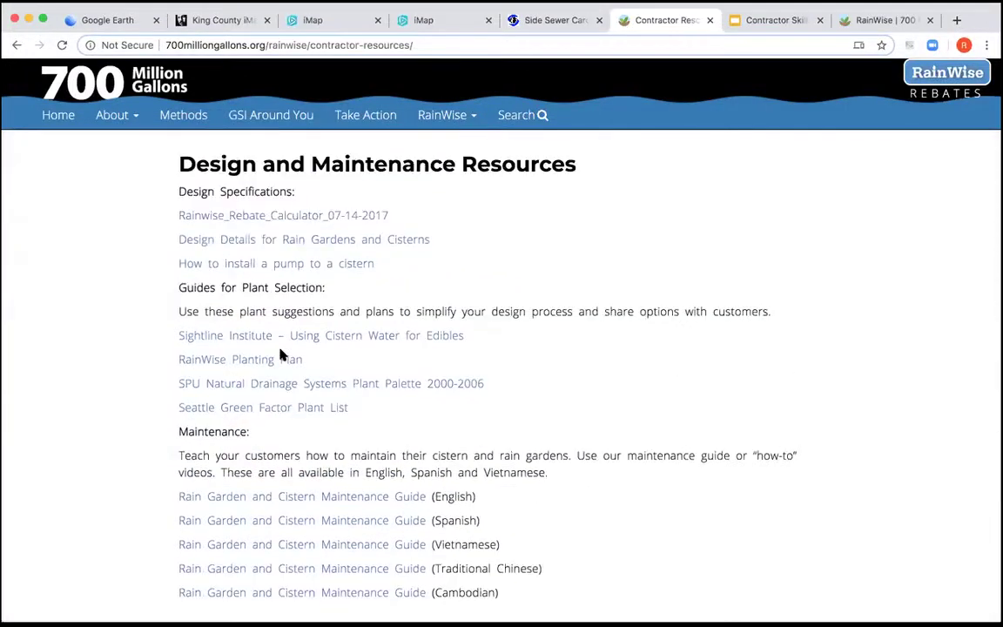
# - Open the Design Details for Rain Gardens and Cisterns PDF and read through its first sheets
pyautogui.click(336, 242)
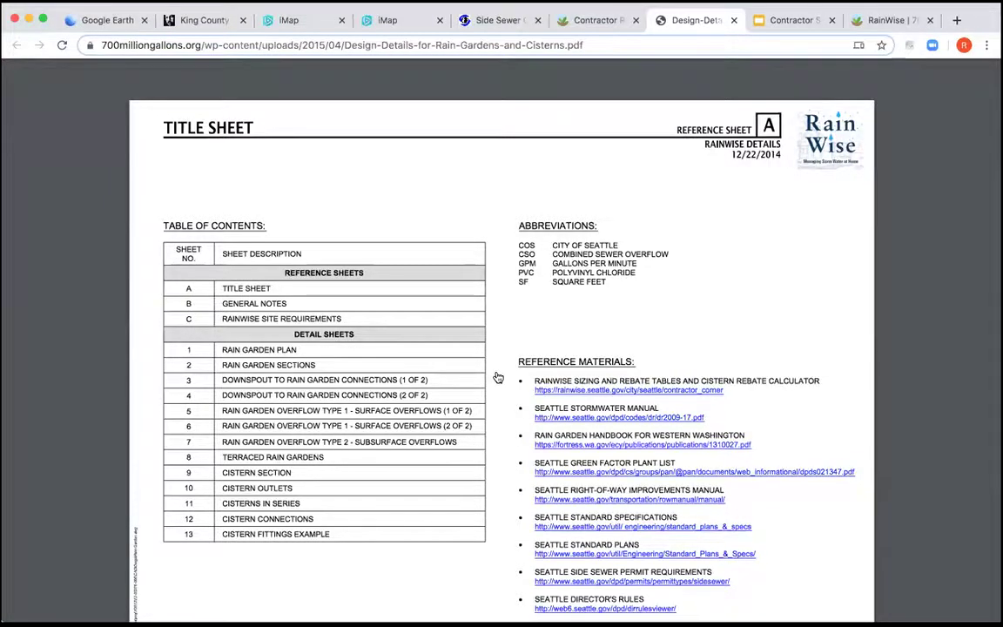
pyautogui.scroll(-2, 498, 377)
pyautogui.scroll(-5, 497, 377)
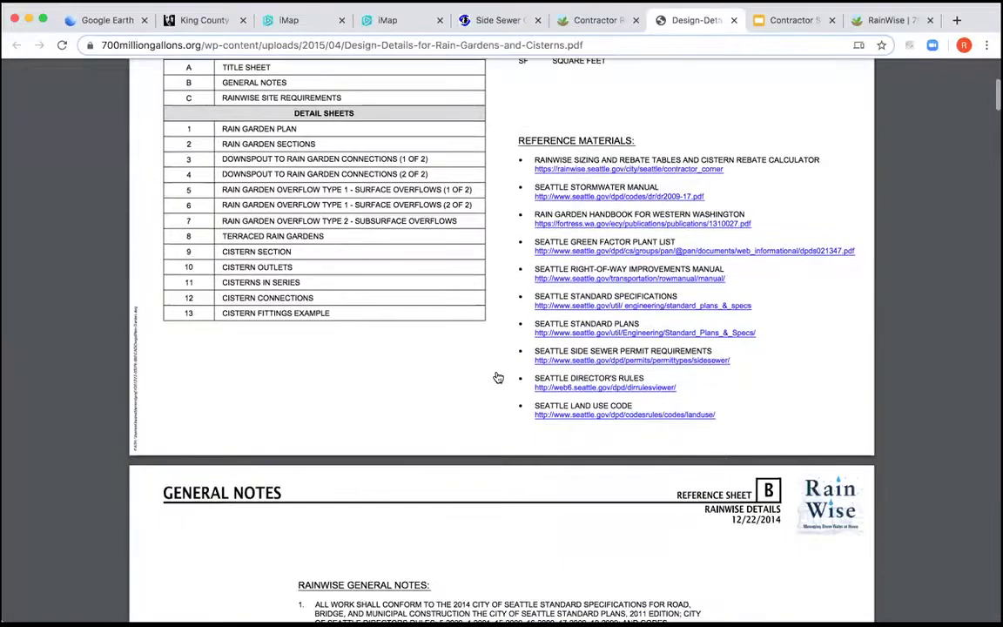
pyautogui.scroll(-5, 498, 377)
pyautogui.scroll(-1, 498, 377)
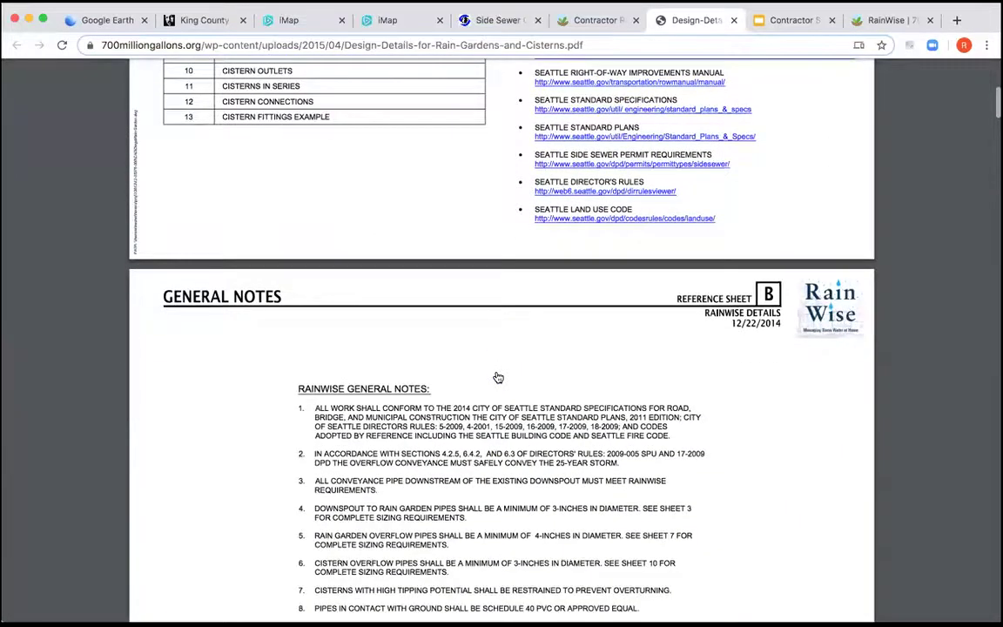
pyautogui.scroll(-10, 497, 377)
pyautogui.scroll(-5, 497, 377)
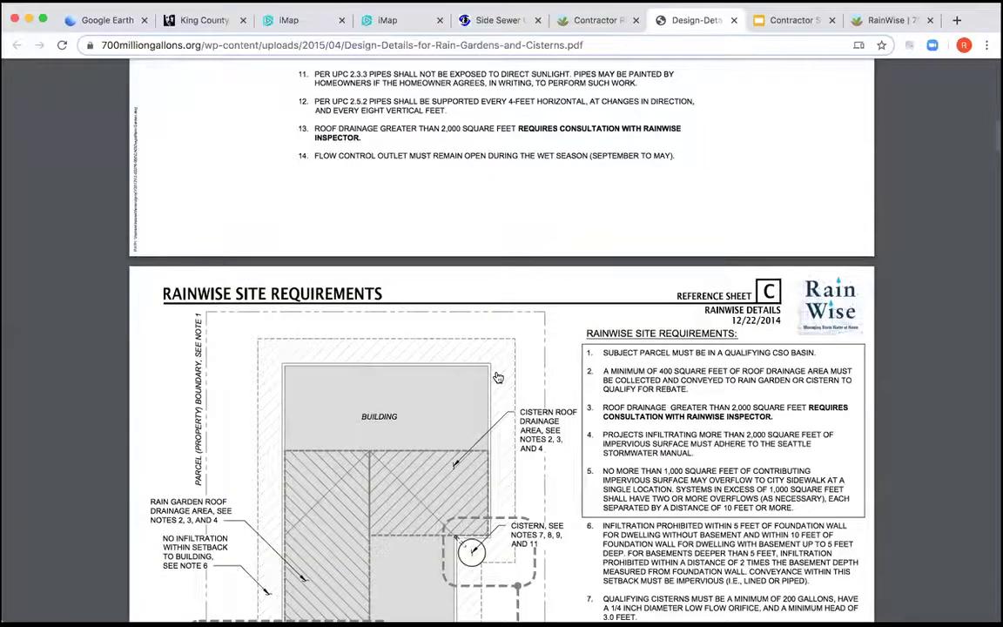
pyautogui.scroll(-4, 497, 377)
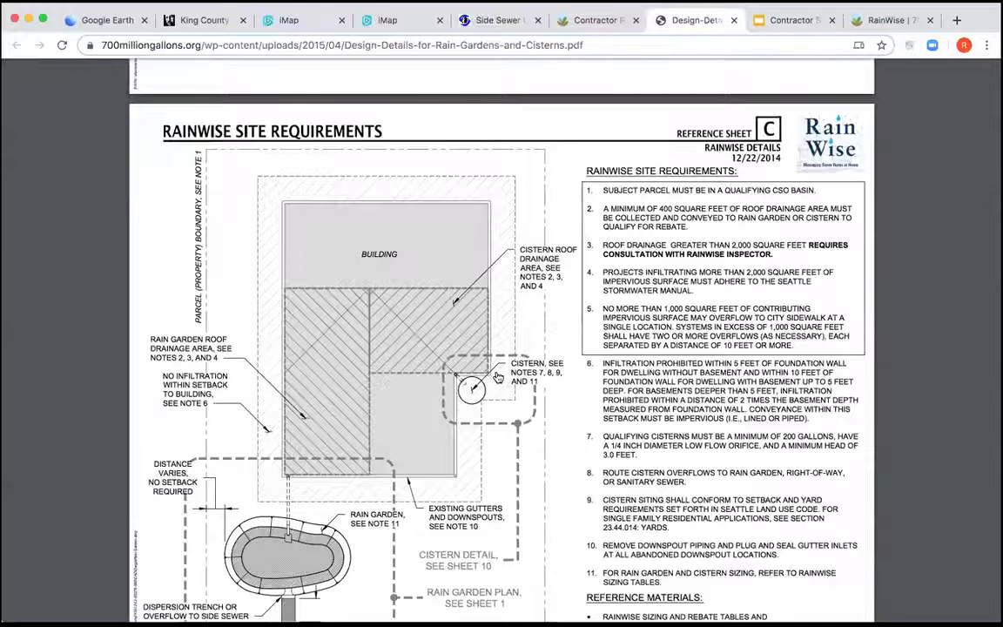
pyautogui.scroll(-1, 498, 377)
pyautogui.scroll(-3, 498, 377)
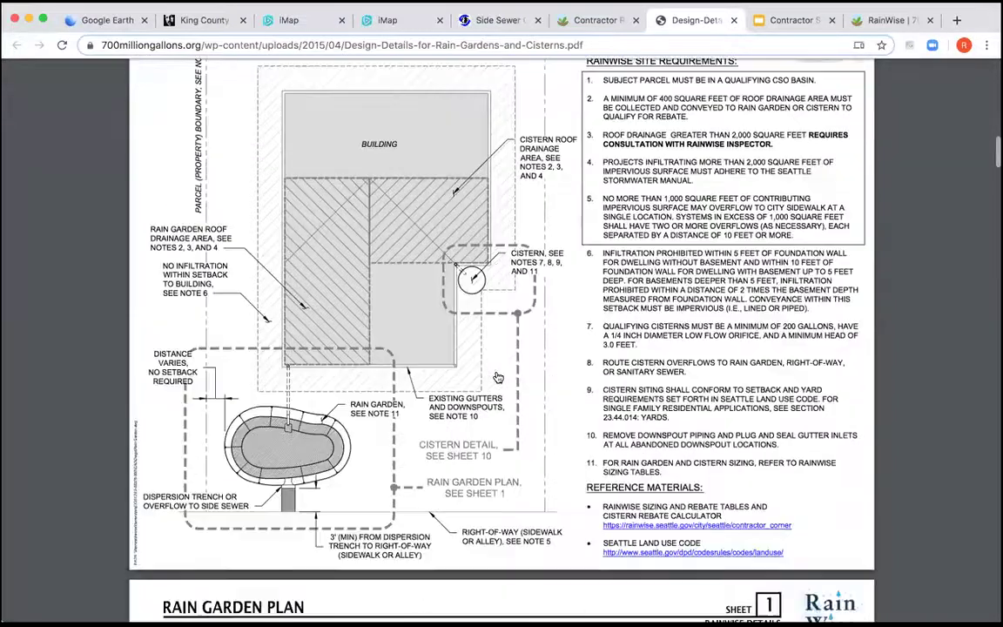
pyautogui.scroll(-1, 487, 370)
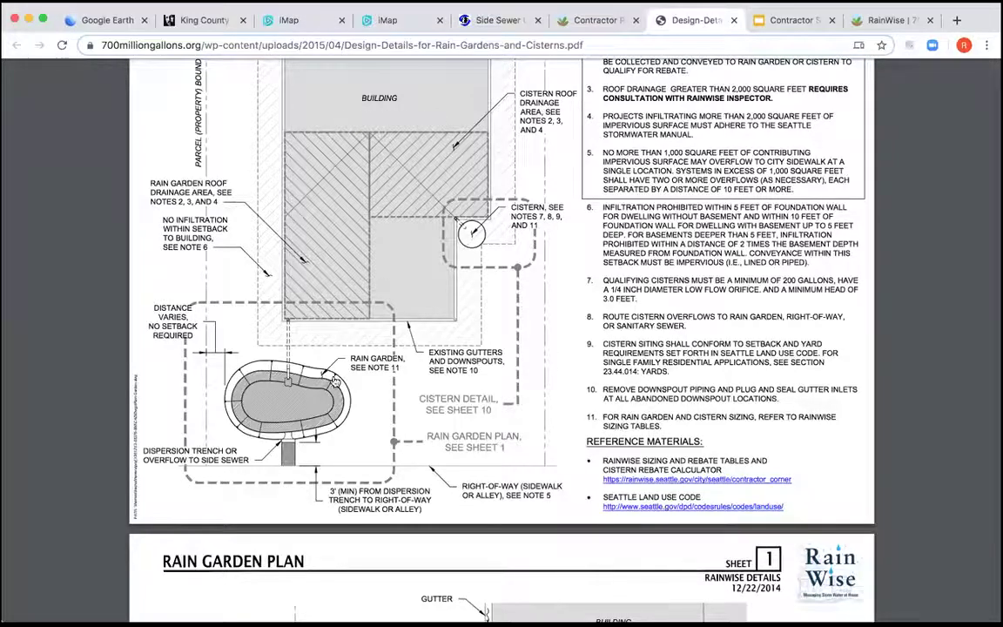
# - Continue down the PDF to sheet 5, Rain Garden Overflow Type 1
pyautogui.scroll(-1, 453, 401)
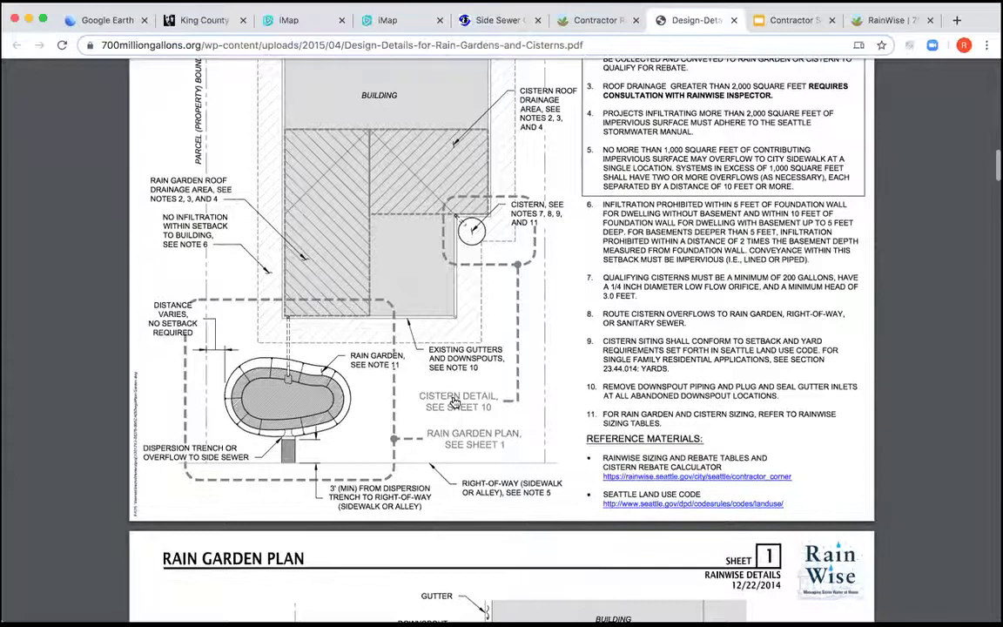
pyautogui.scroll(-5, 453, 401)
pyautogui.scroll(-13, 453, 401)
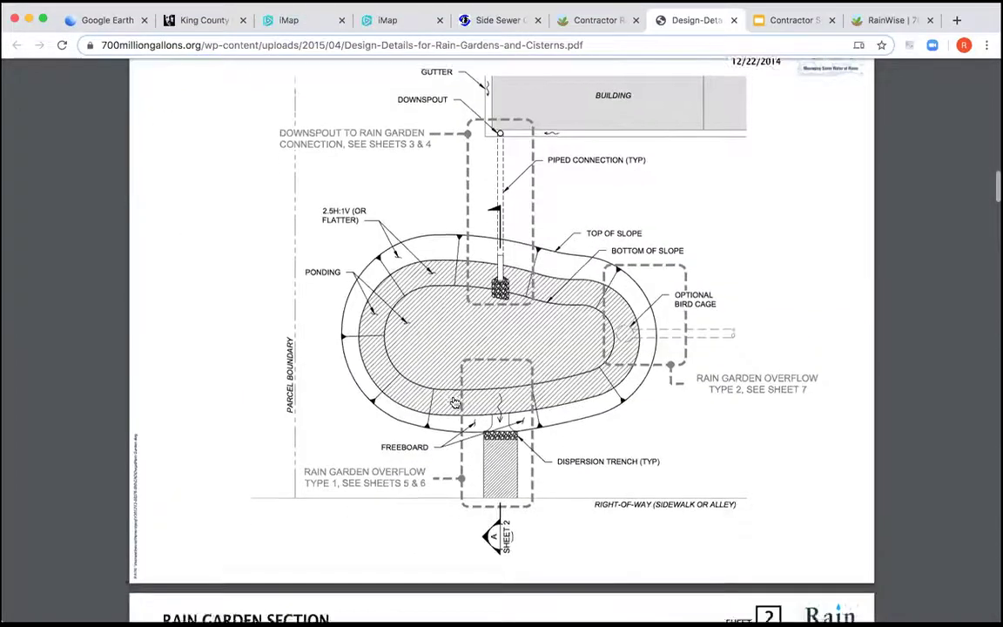
pyautogui.scroll(-1, 453, 401)
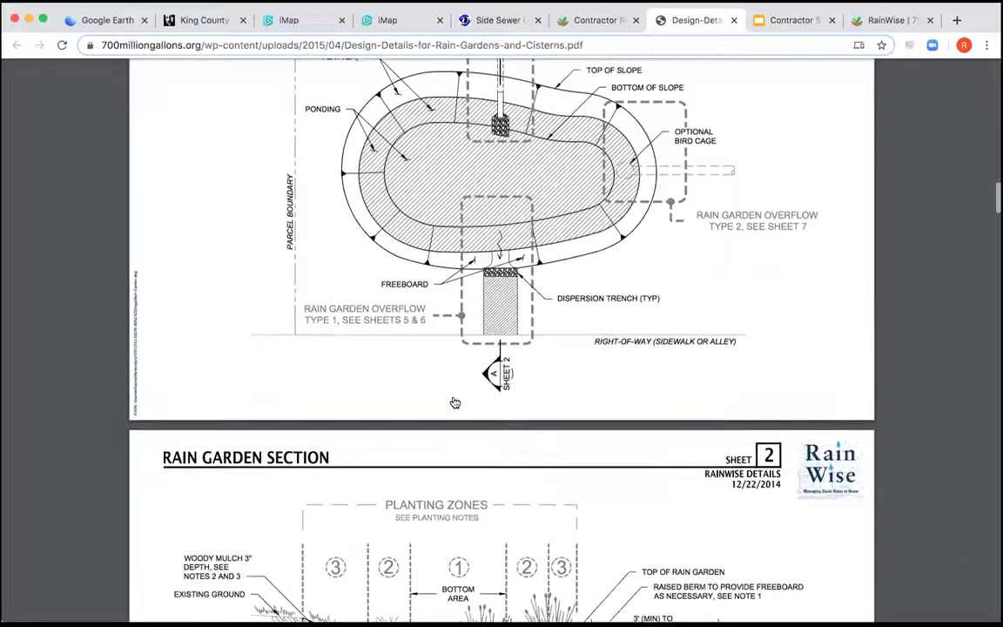
pyautogui.scroll(-14, 453, 401)
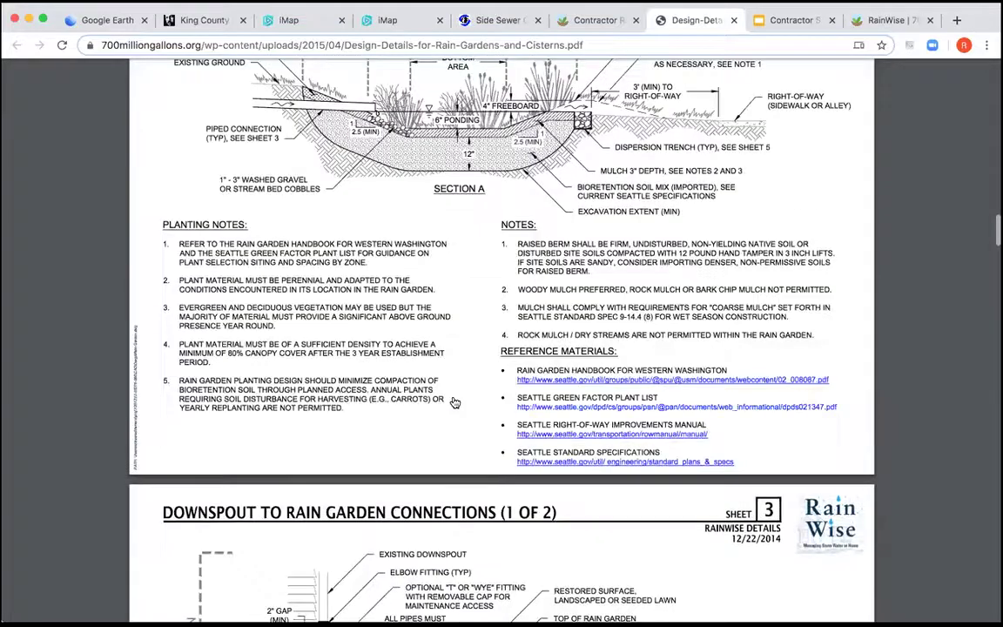
pyautogui.scroll(-6, 453, 401)
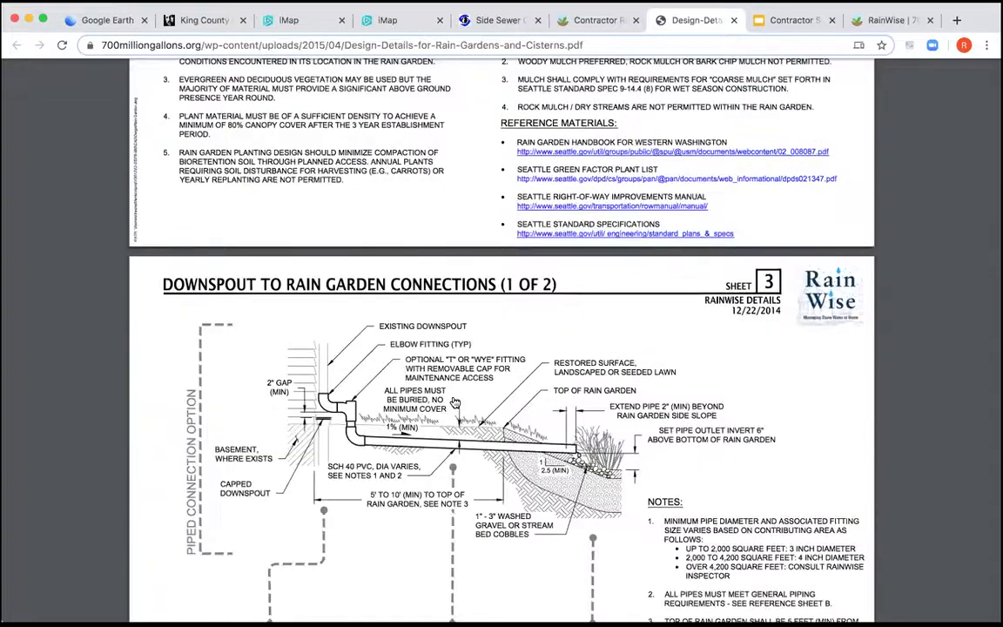
pyautogui.scroll(-6, 454, 401)
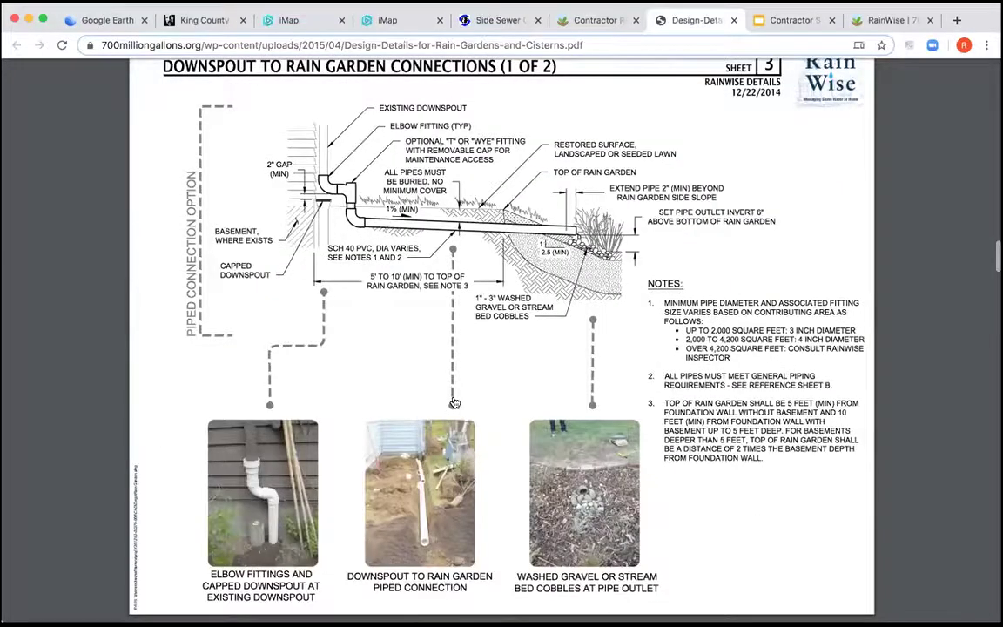
pyautogui.scroll(-1, 454, 401)
pyautogui.scroll(-12, 453, 401)
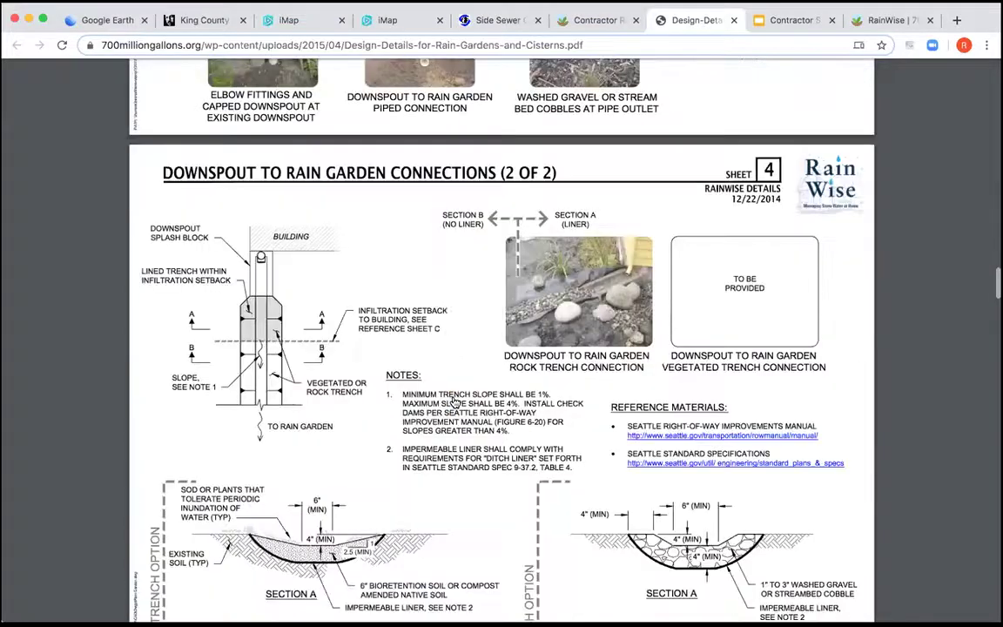
pyautogui.scroll(-4, 454, 401)
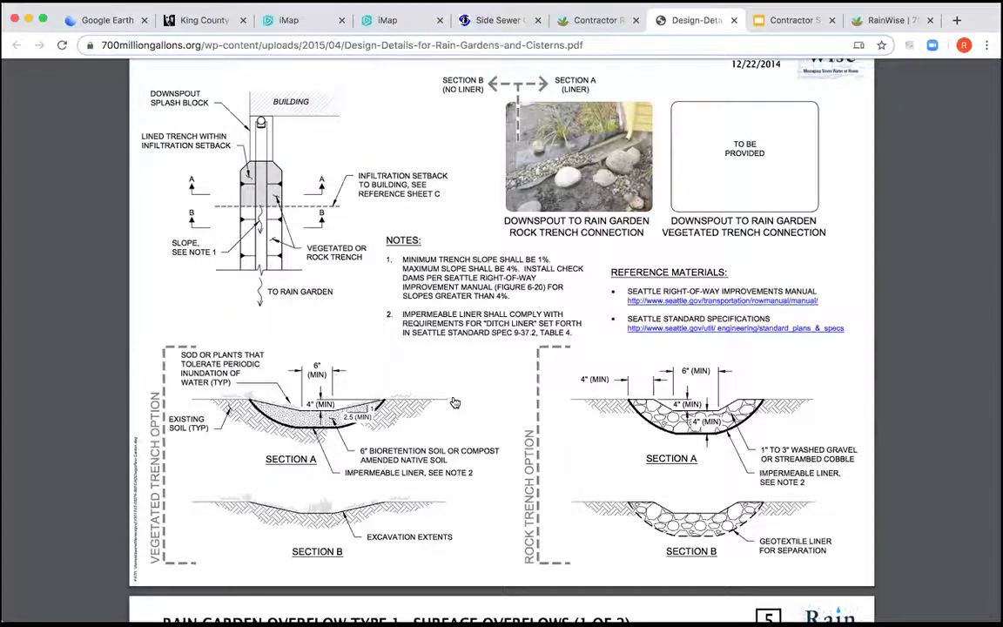
pyautogui.scroll(-1, 454, 402)
pyautogui.scroll(-5, 454, 402)
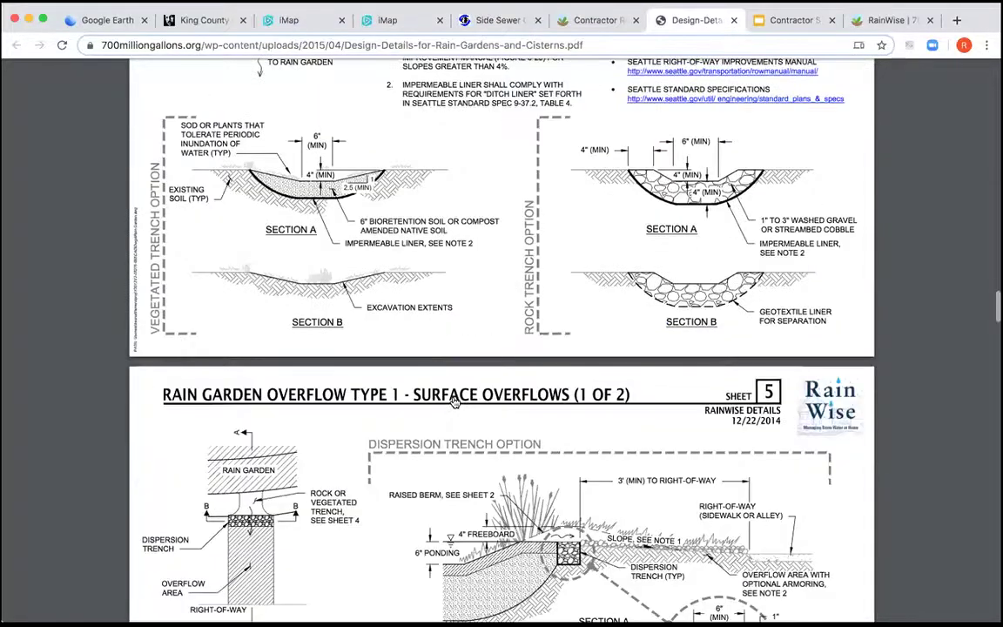
pyautogui.scroll(-5, 454, 399)
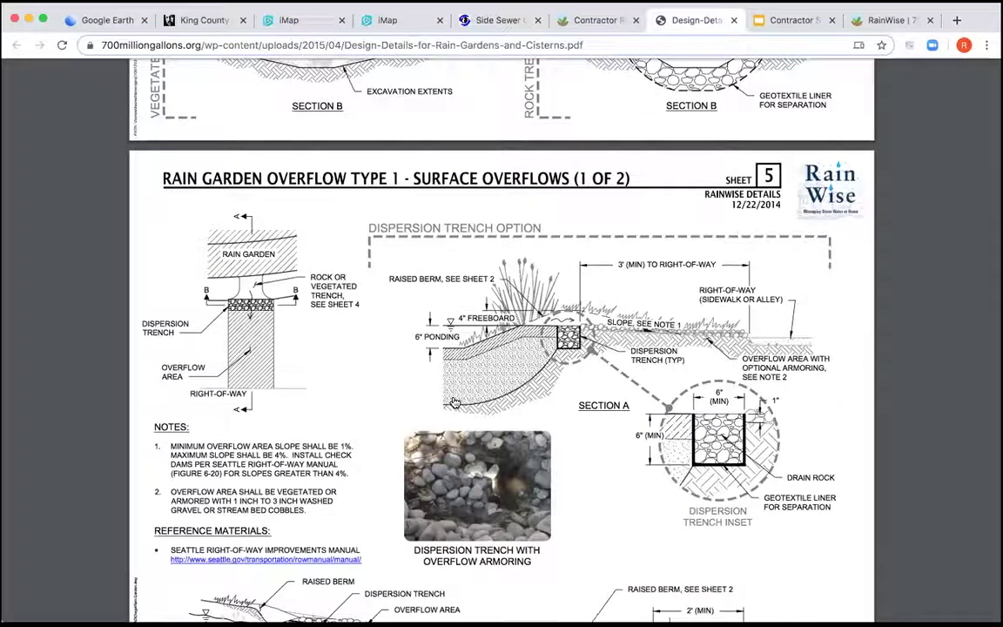
pyautogui.scroll(-3, 454, 402)
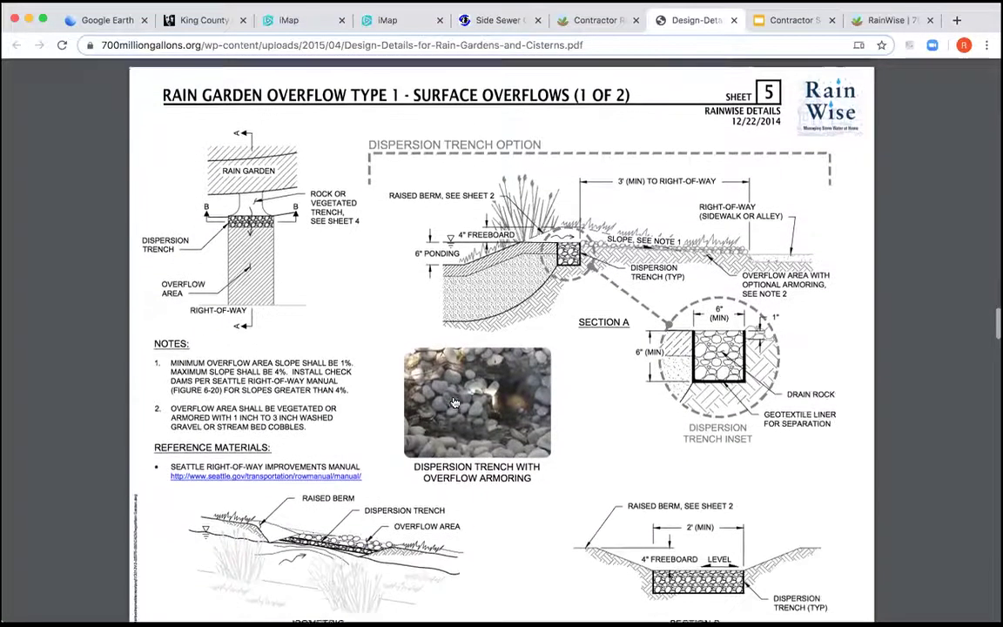
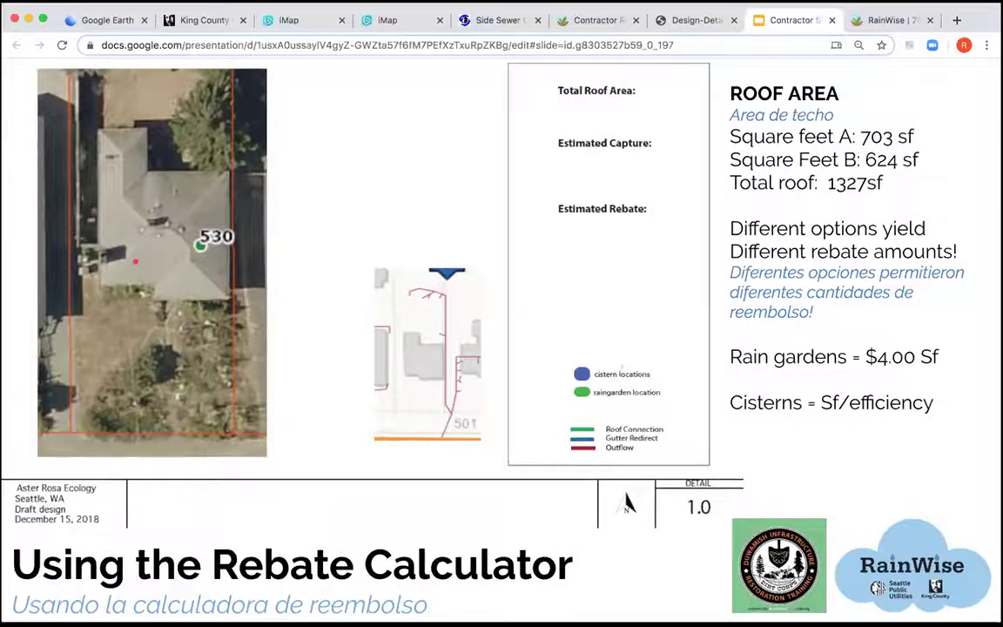
# - Advance the presentation to the Roof Area slide listing 703 sf and 624 sf roofs, totaling 1327 sf
pyautogui.press('Right')
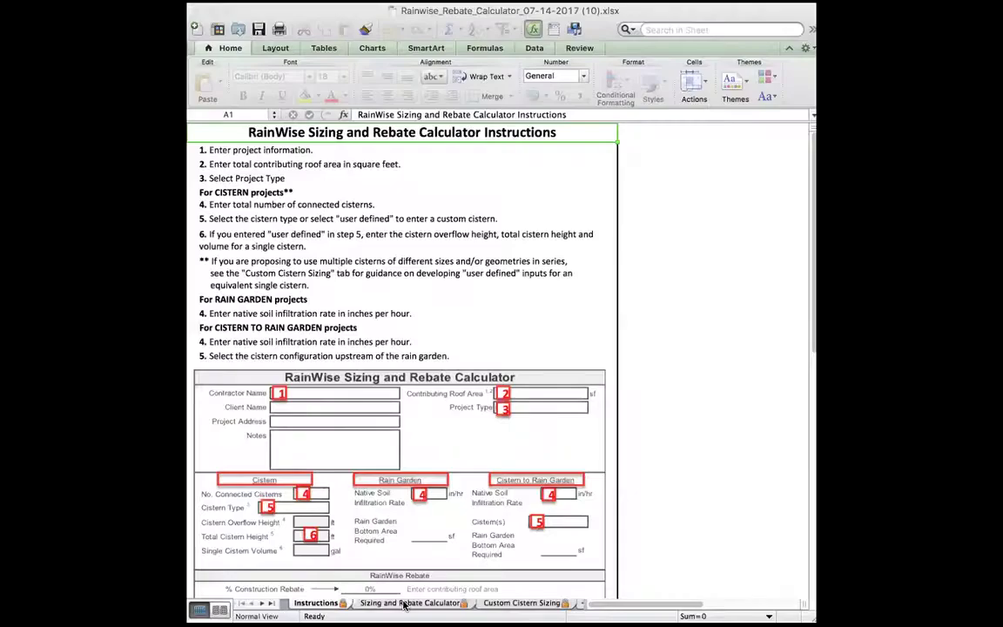
# - On the Sizing and Rebate Calculator sheet, enter a 624 sf roof area, Cistern project type and 1 connected cistern
pyautogui.click(404, 602)
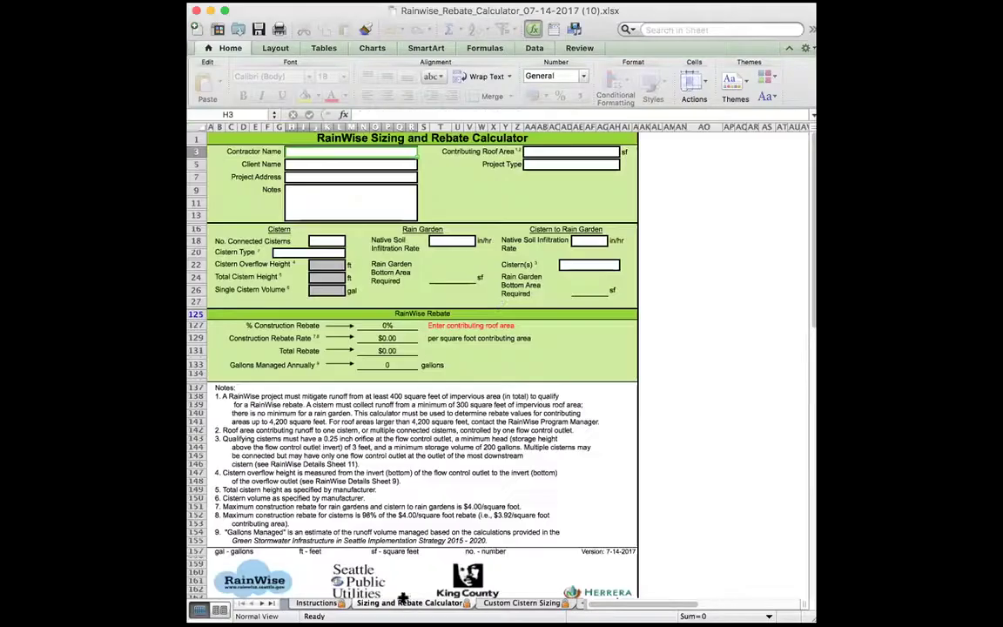
pyautogui.click(536, 151)
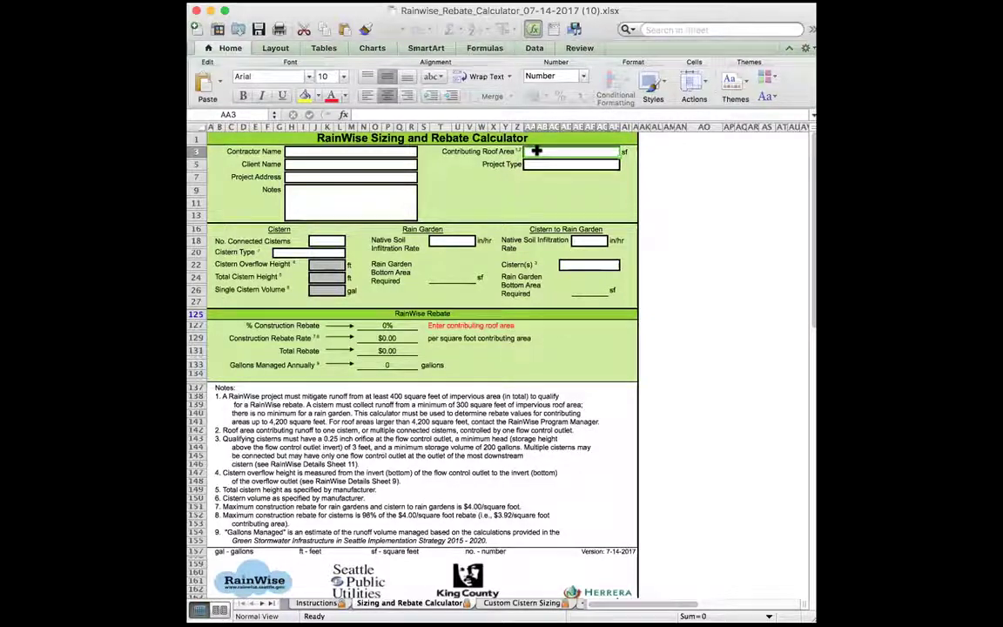
pyautogui.write('624')
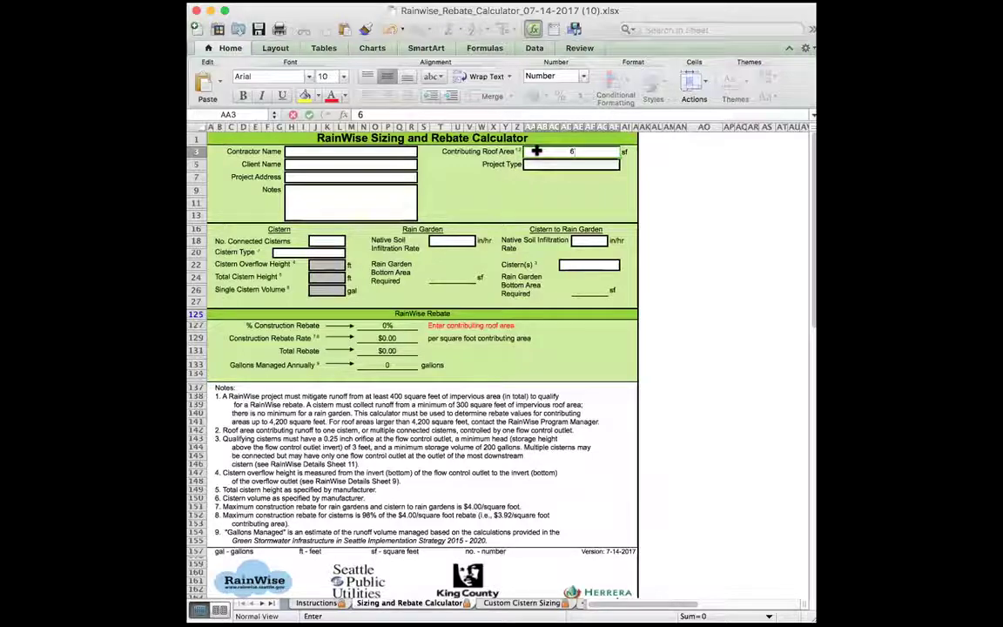
pyautogui.click(604, 164)
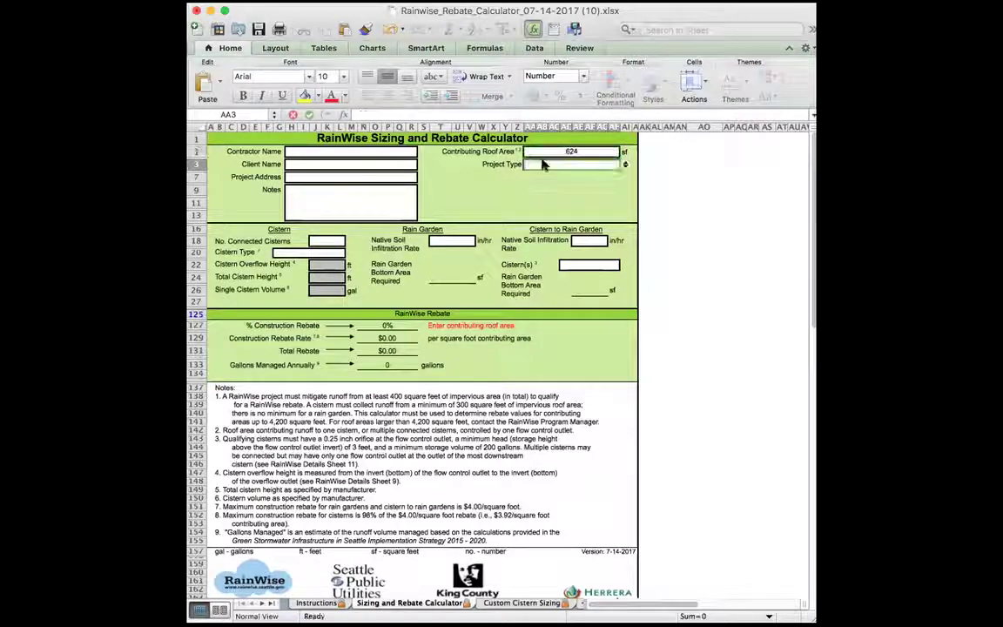
pyautogui.click(623, 166)
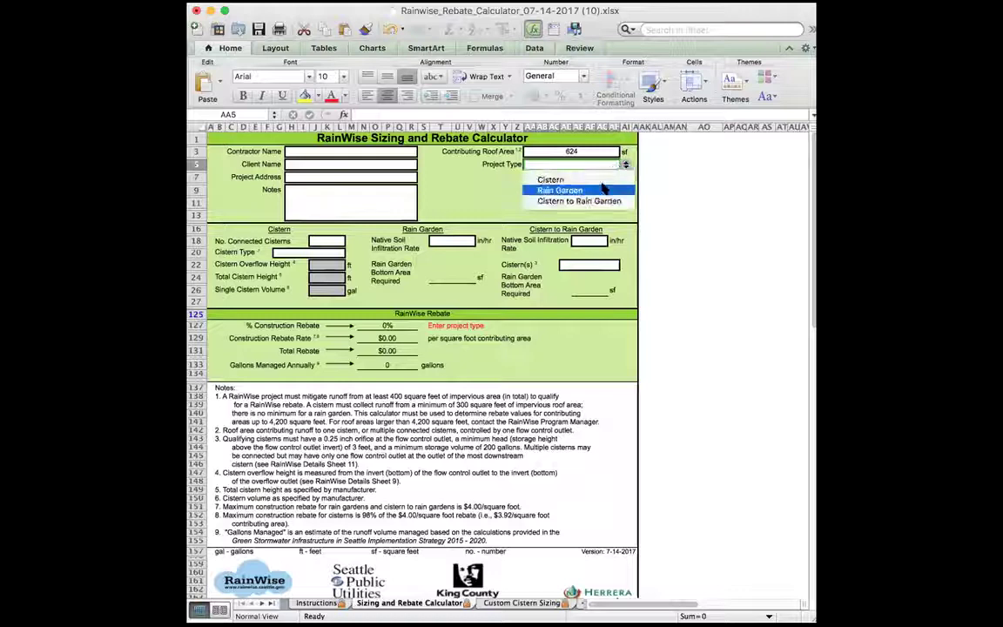
pyautogui.click(592, 177)
pyautogui.click(337, 240)
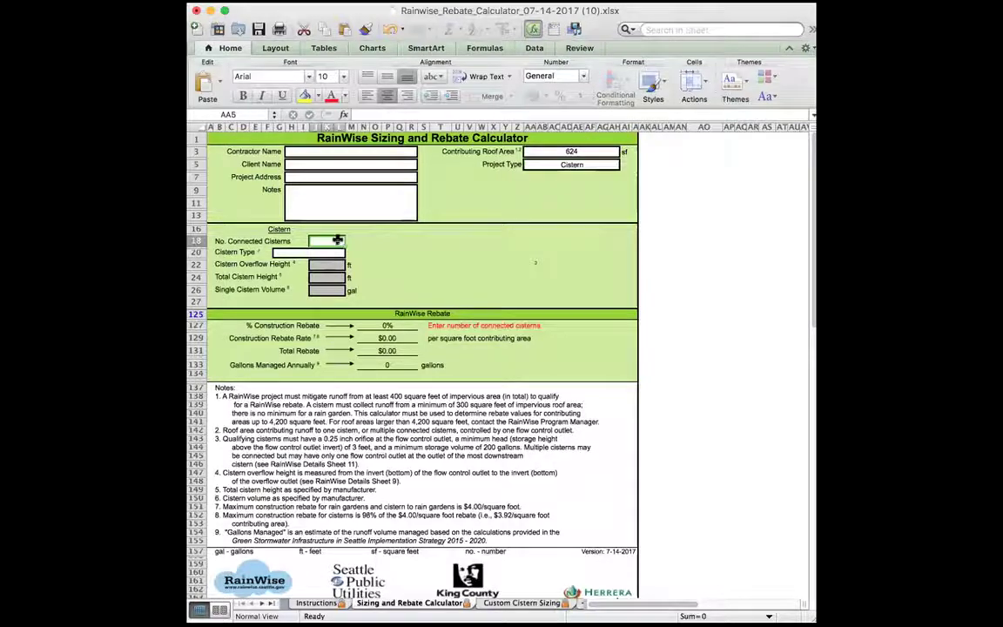
pyautogui.write('1')
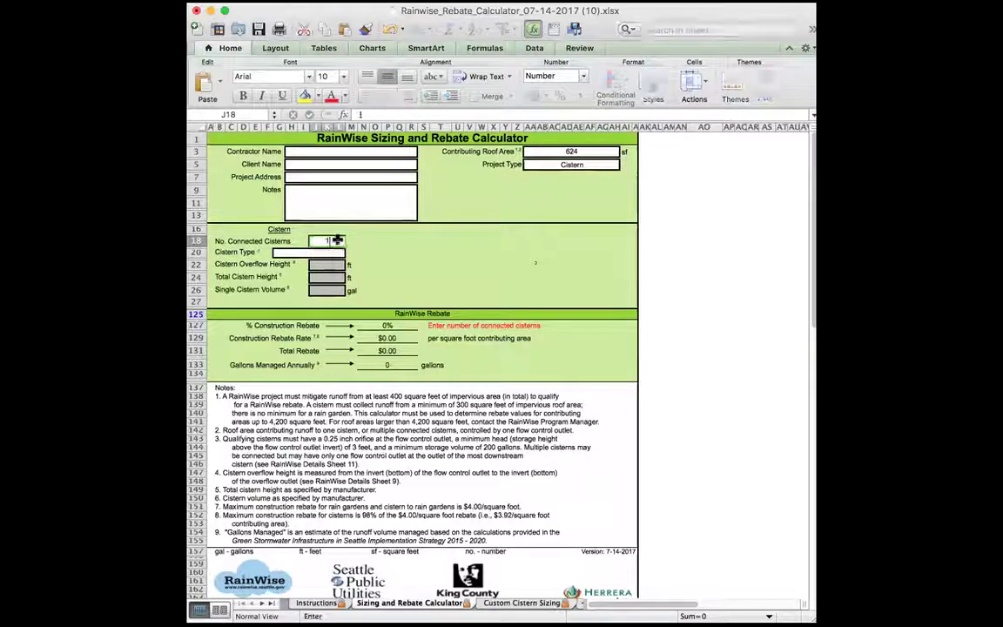
pyautogui.press('Return')
pyautogui.click(349, 254)
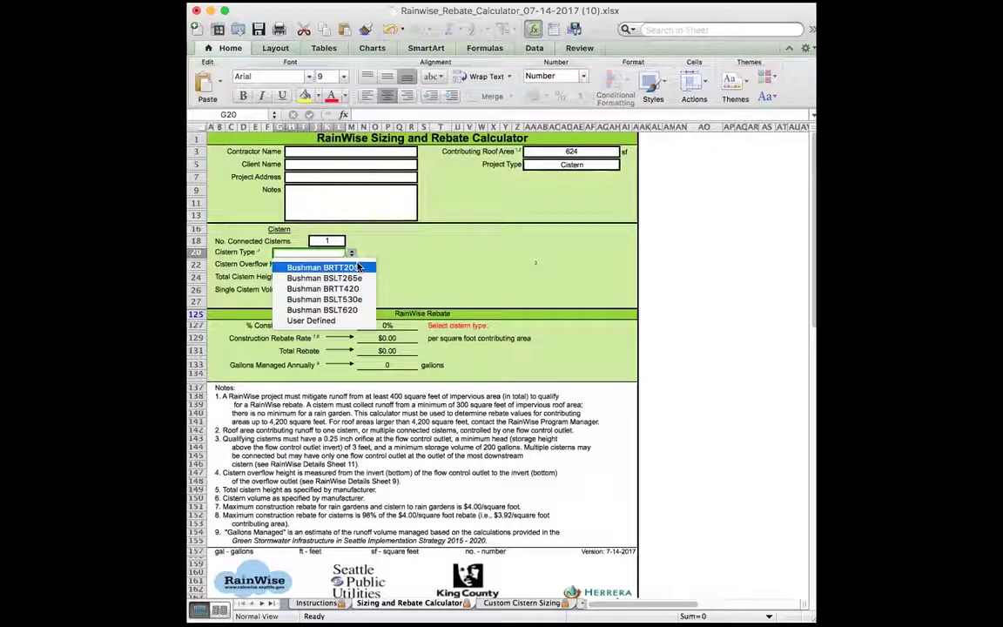
# - Choose Bushman BRTT205 as the cistern type, giving a 79% rebate of $1,978.08
pyautogui.click(357, 267)
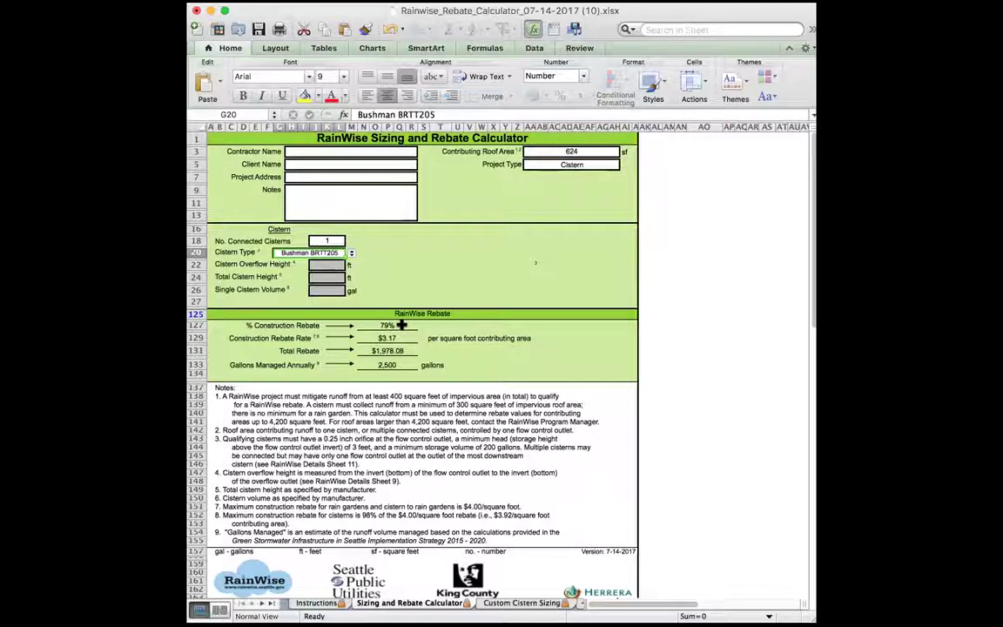
pyautogui.click(351, 254)
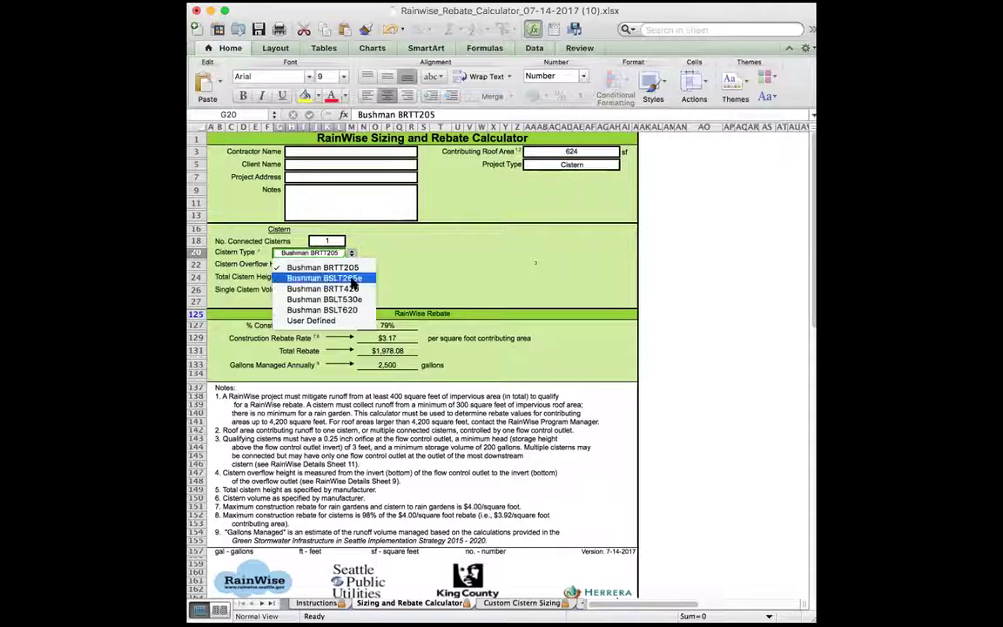
# - Compare Bushman BSLT265e, BSLT530e and BRTT205 cistern types, settling on Bushman BRTT420
pyautogui.click(352, 278)
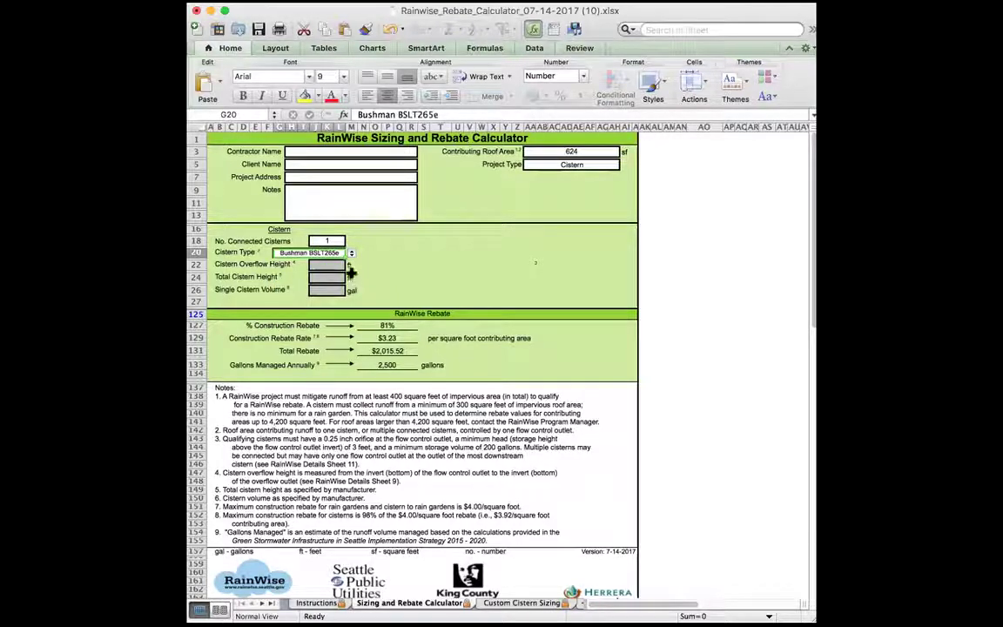
pyautogui.click(352, 254)
pyautogui.click(322, 278)
pyautogui.click(351, 254)
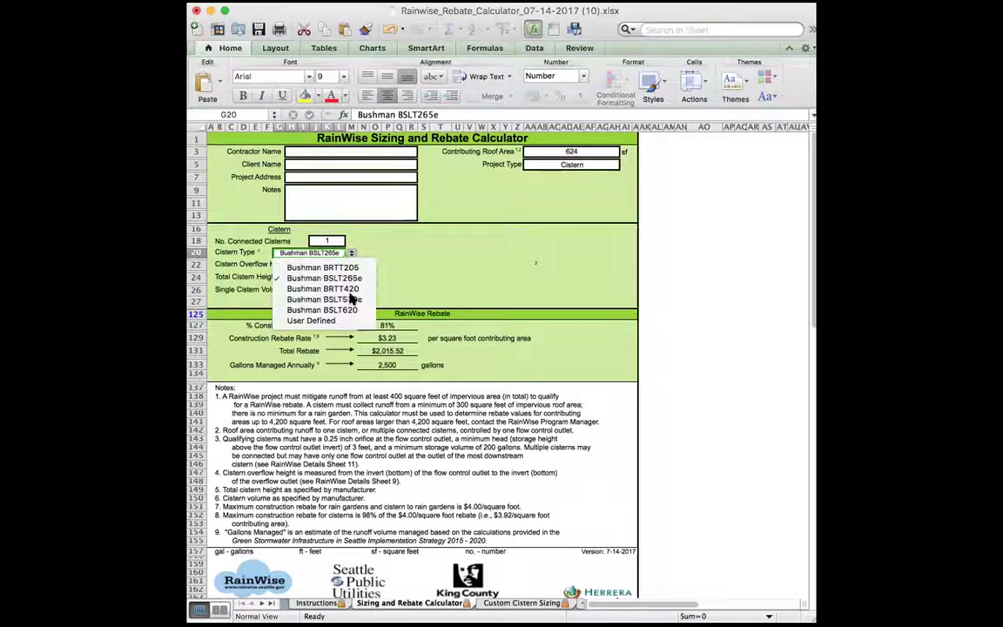
pyautogui.click(324, 296)
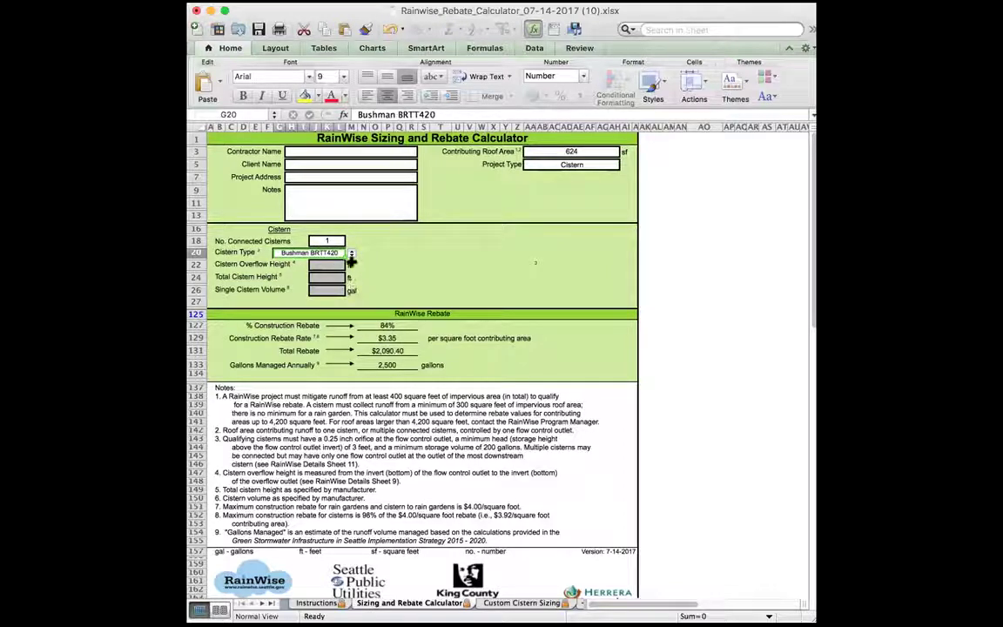
pyautogui.click(351, 253)
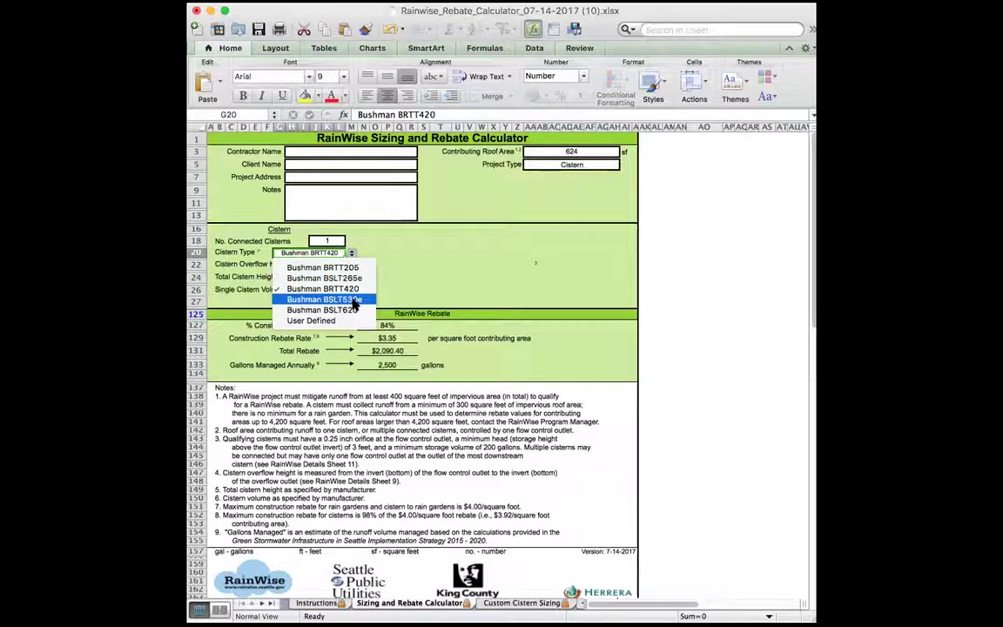
pyautogui.click(353, 300)
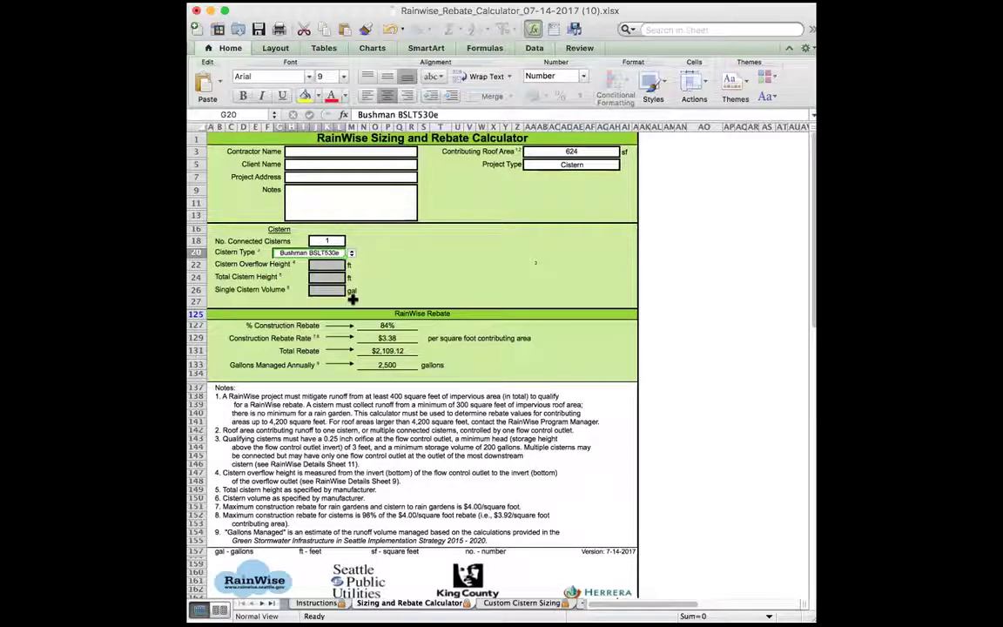
pyautogui.click(351, 253)
pyautogui.click(349, 272)
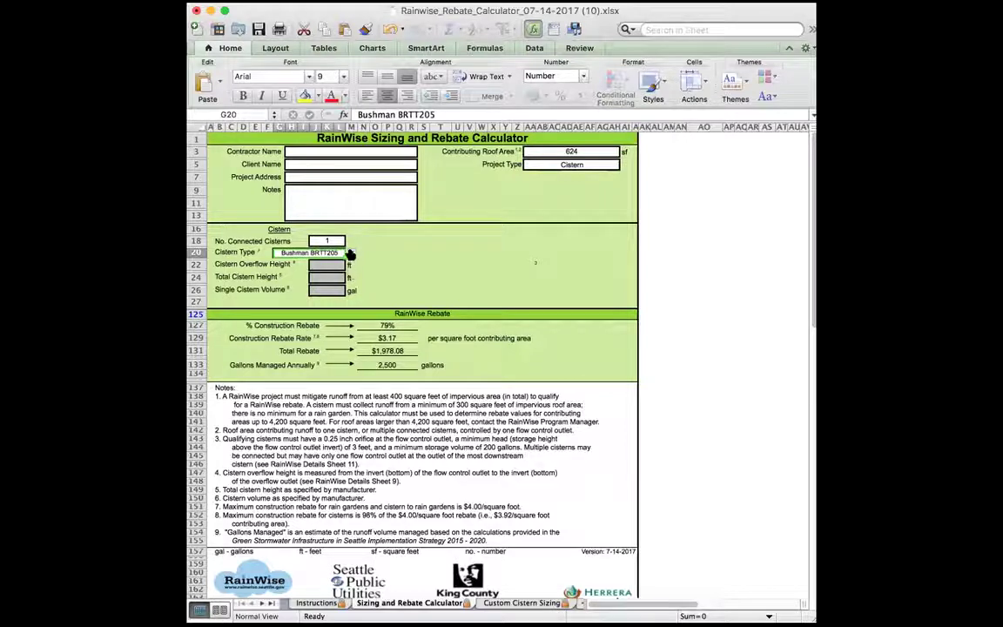
pyautogui.click(351, 253)
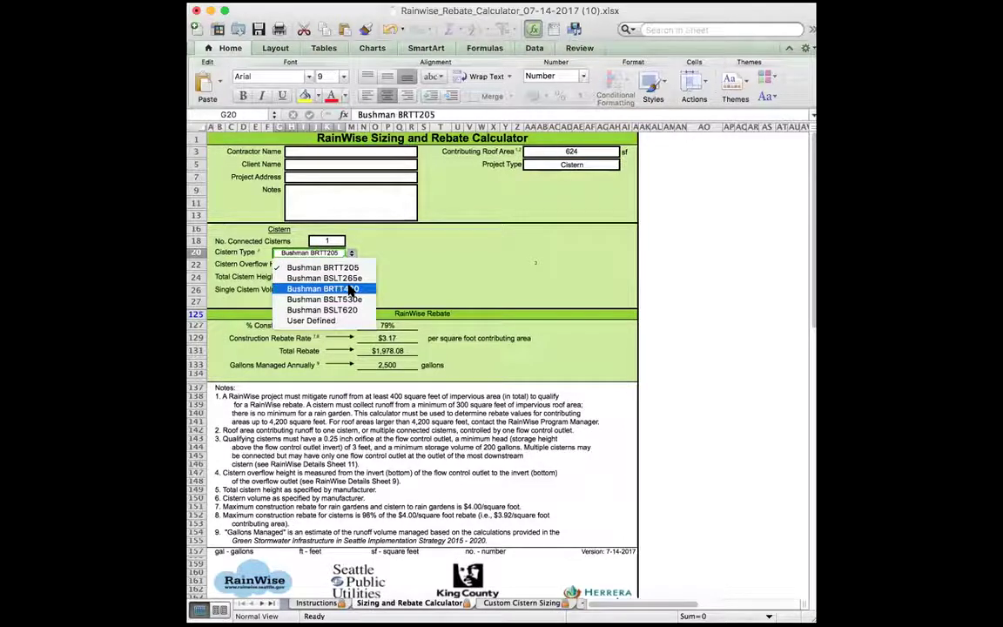
pyautogui.click(351, 290)
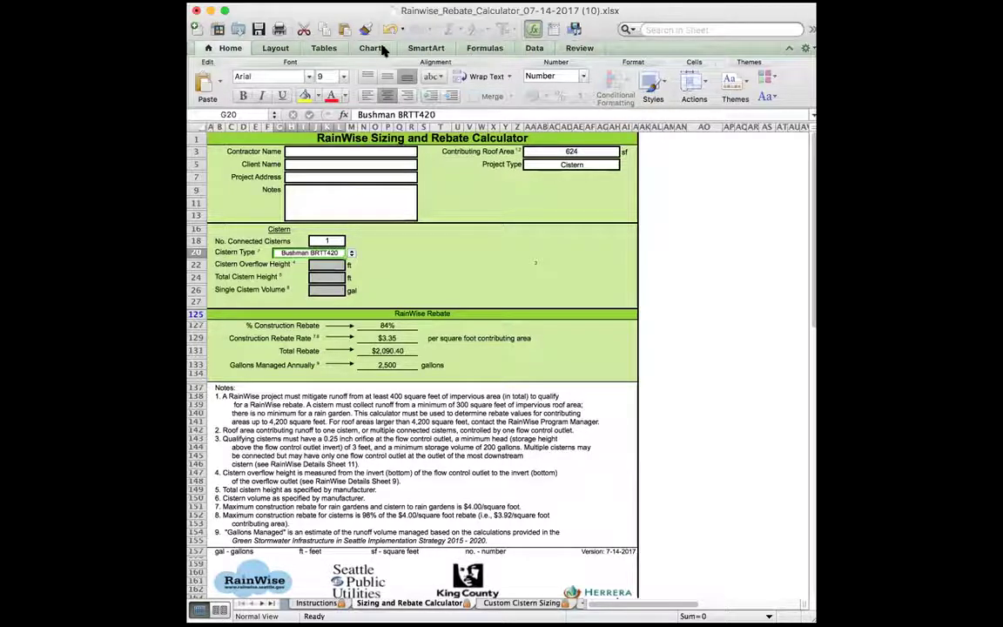
# - Change the contributing roof area to 703 sf, recalculating the rebate to $2,376.14
pyautogui.click(576, 151)
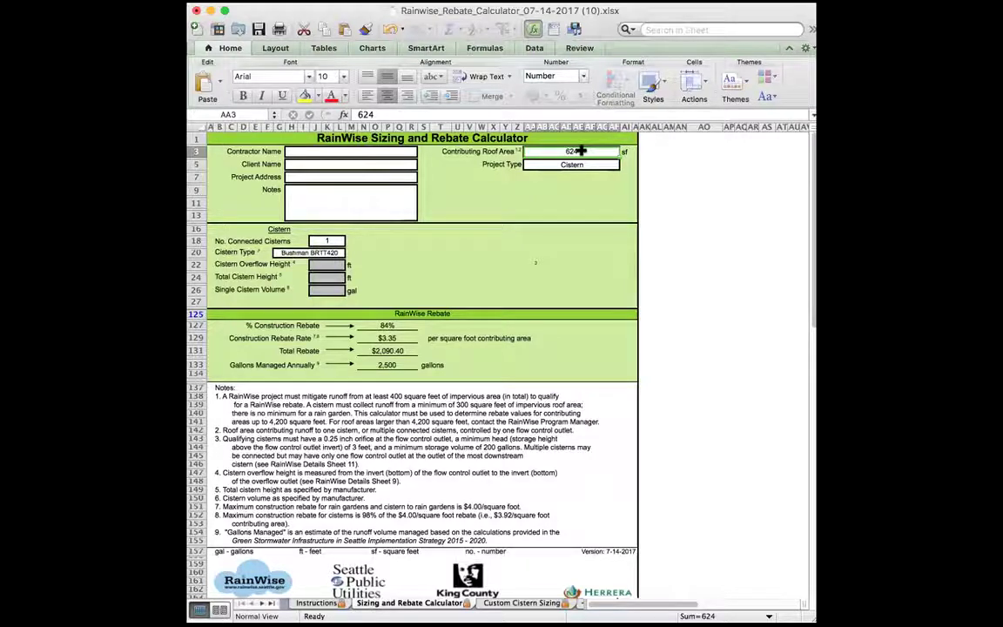
pyautogui.write('70')
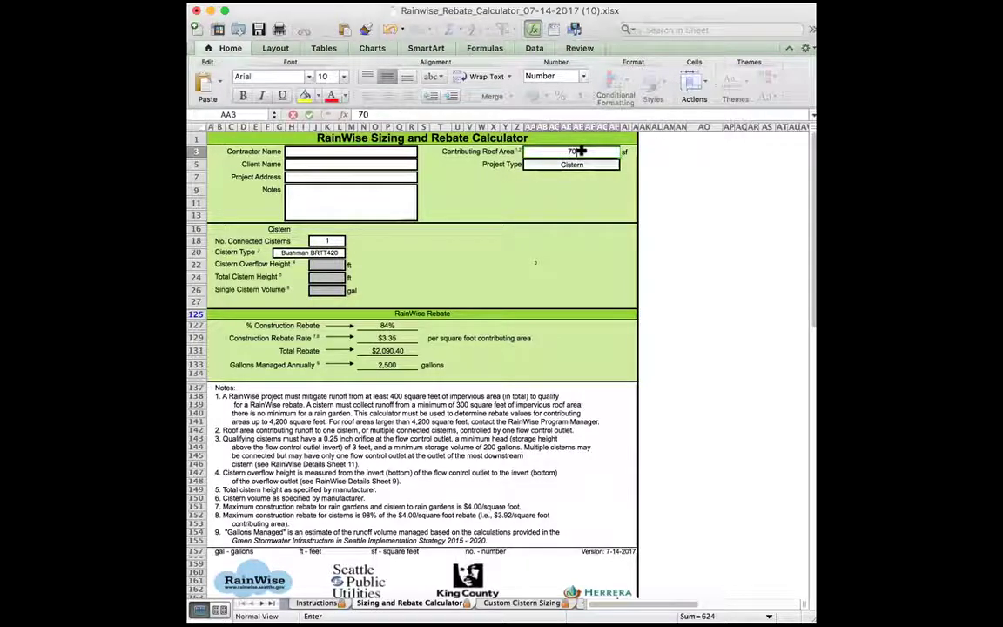
pyautogui.write('3')
pyautogui.press('Return')
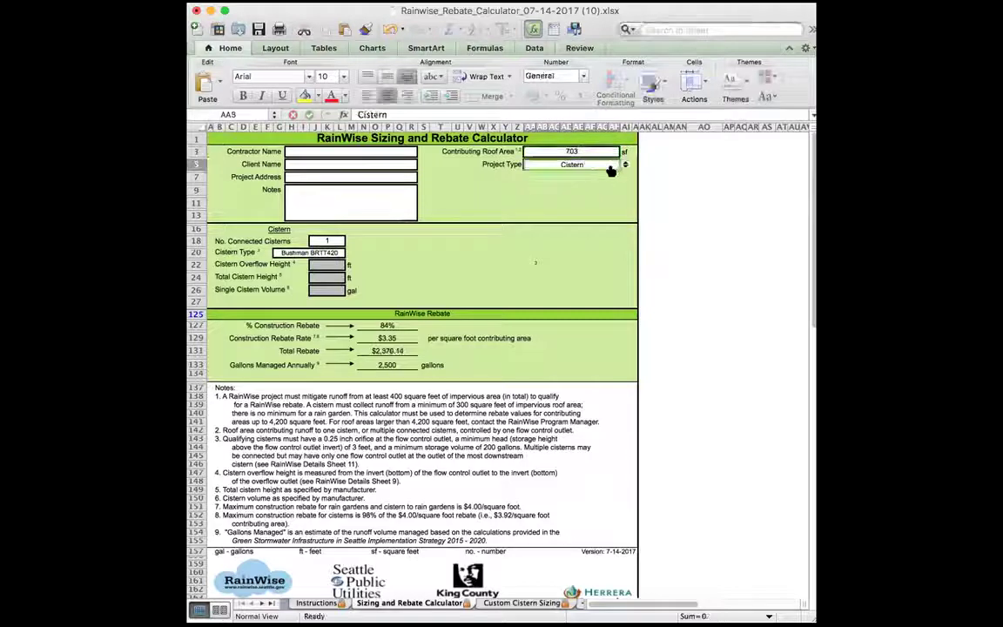
# - Switch the project type to Rain Garden
pyautogui.click(624, 164)
pyautogui.press('Escape')
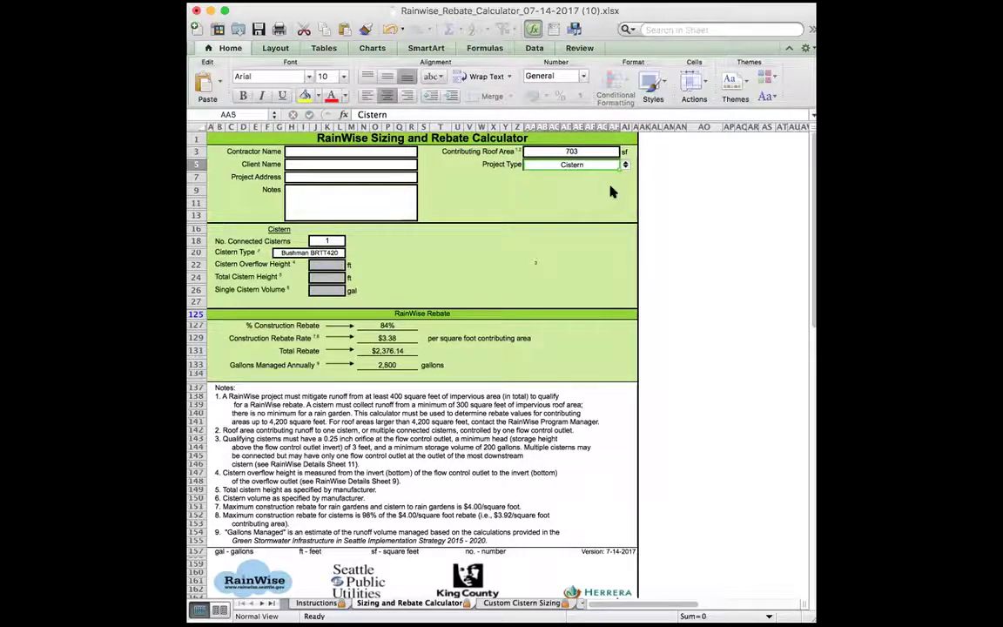
pyautogui.click(611, 192)
# - Set the native soil infiltration rate to 1 in/hr, giving a 27 sf bottom area and $2,812.00 rebate
pyautogui.click(441, 240)
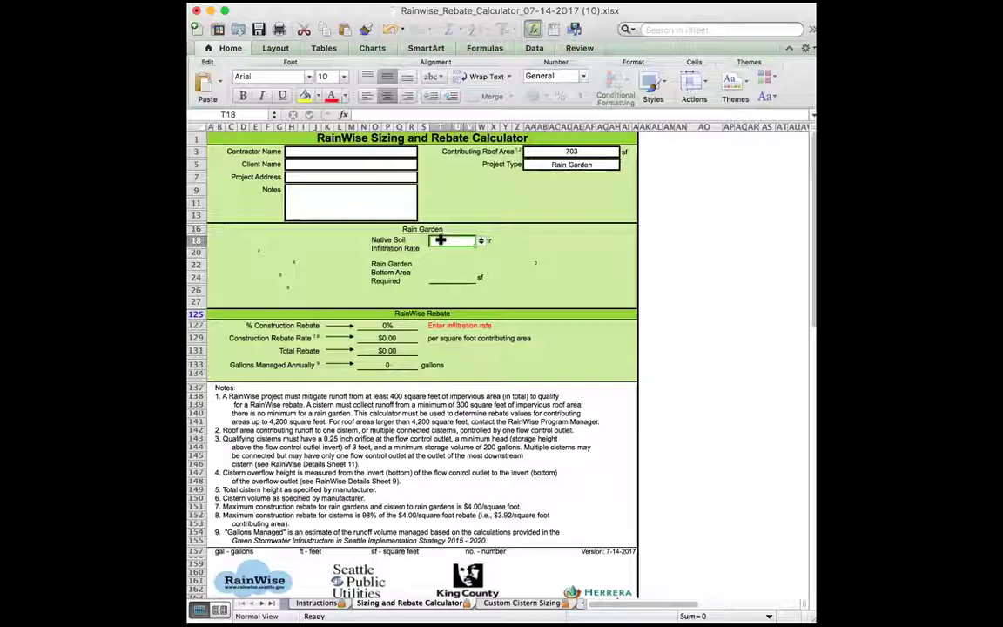
pyautogui.click(481, 240)
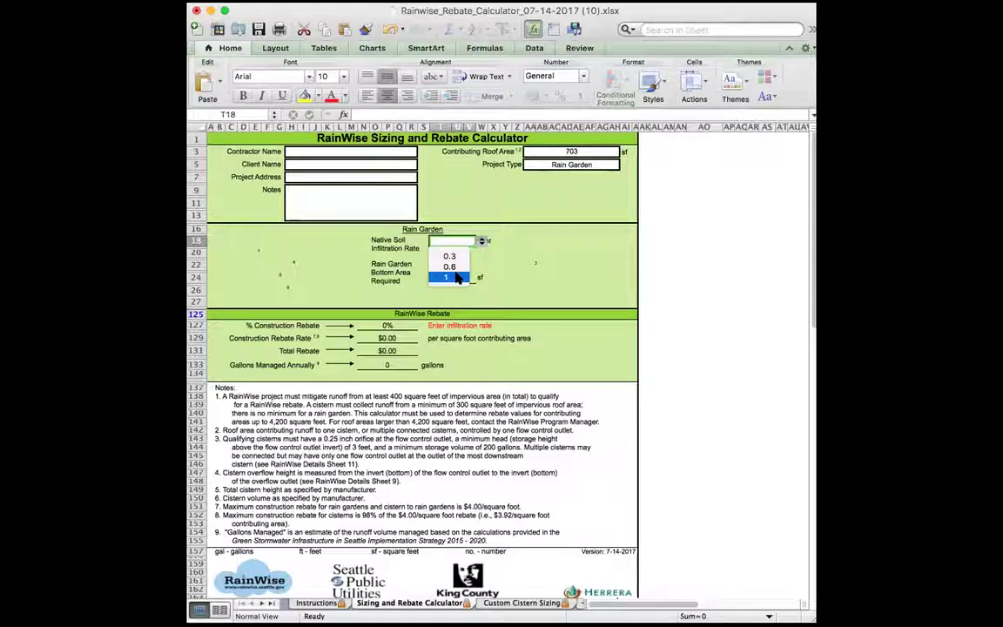
pyautogui.click(448, 277)
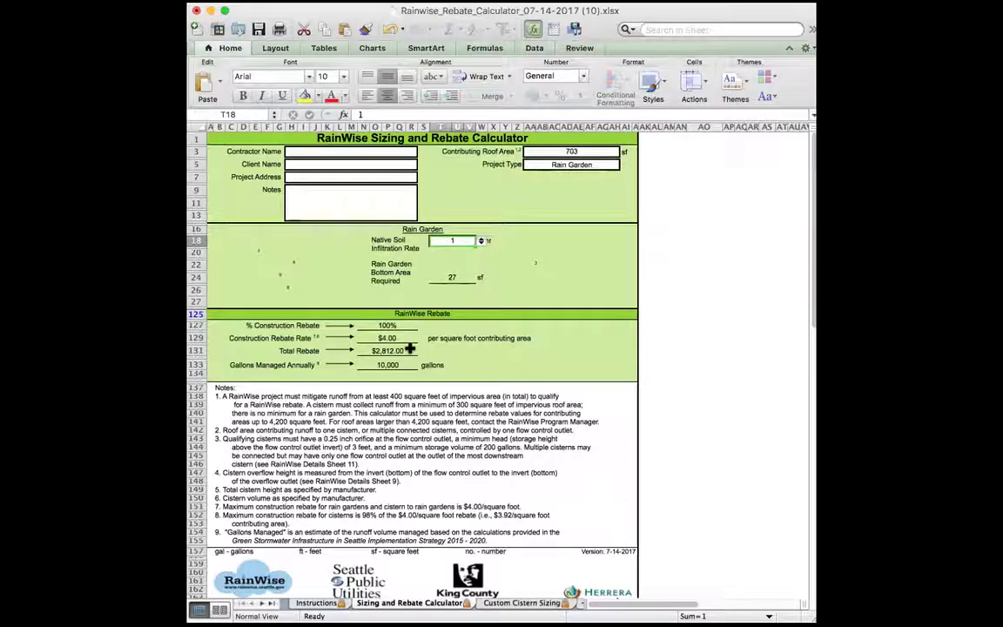
pyautogui.click(598, 164)
# - Make the project Cistern to Rain Garden with infiltration rate 1 and 1 Cistern
pyautogui.click(625, 164)
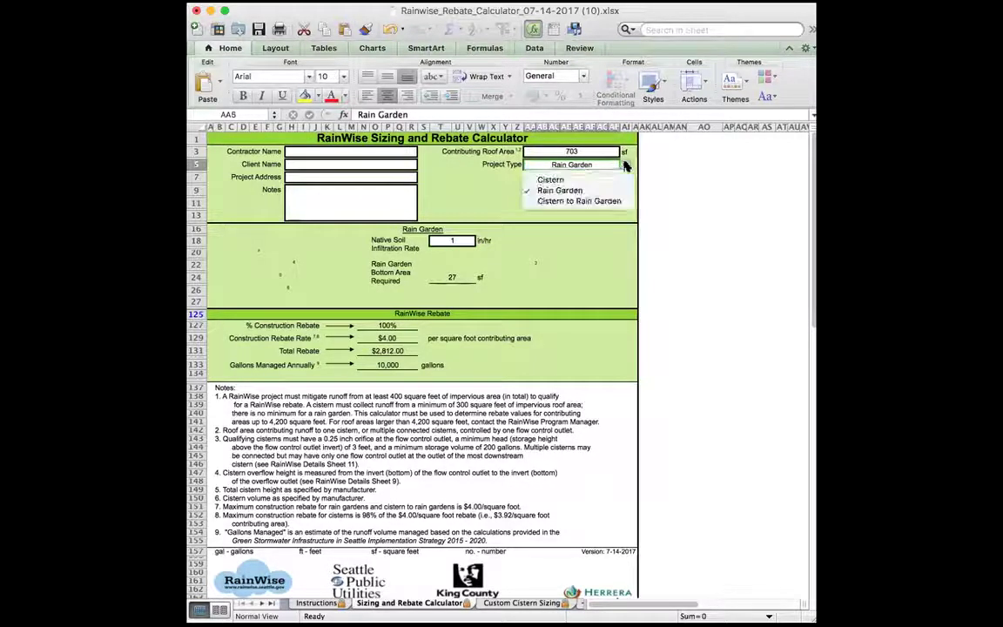
pyautogui.click(577, 201)
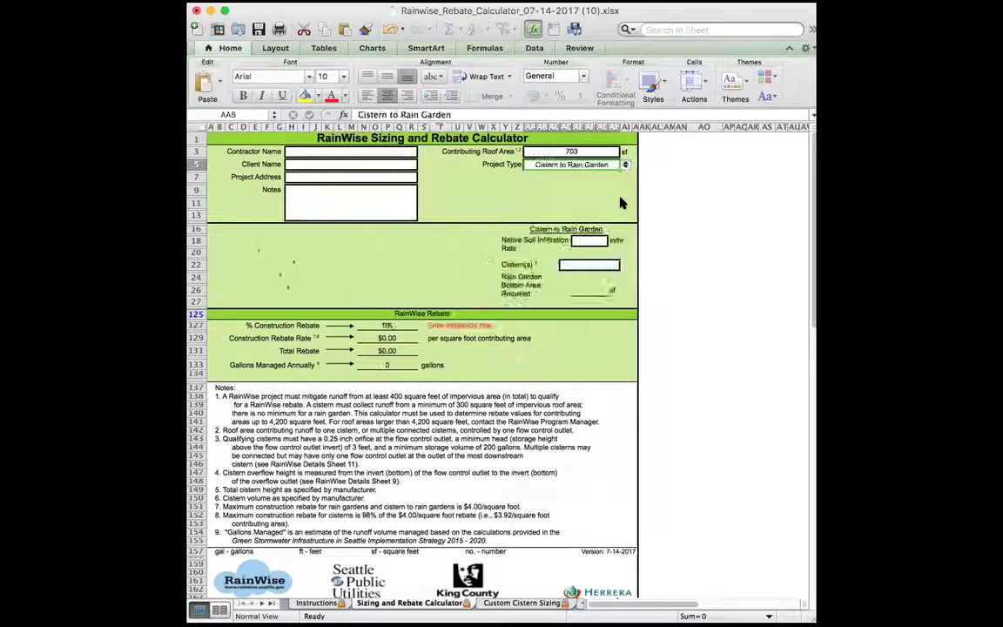
pyautogui.click(586, 240)
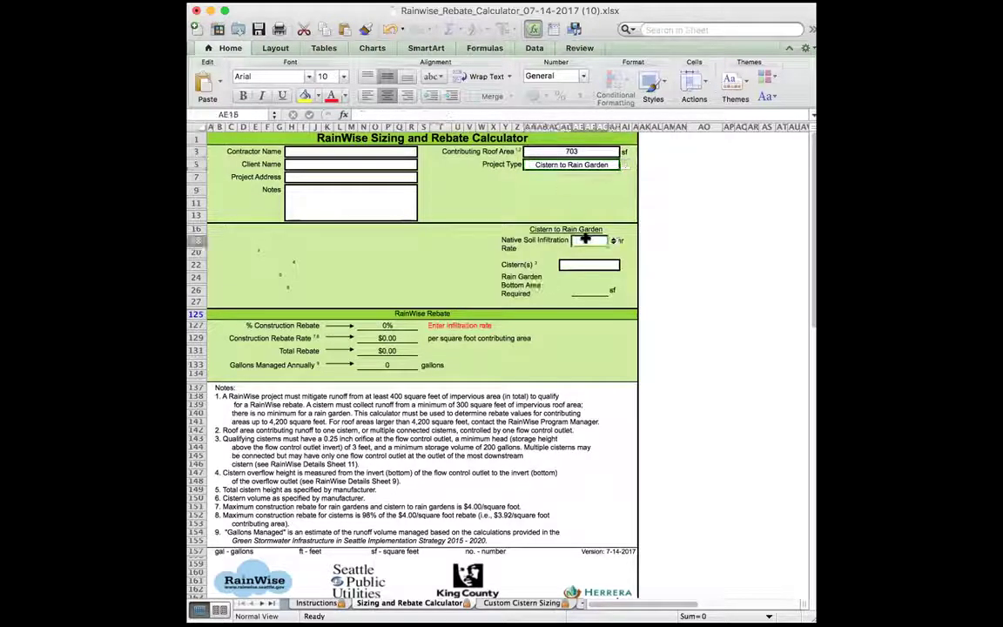
pyautogui.write('1')
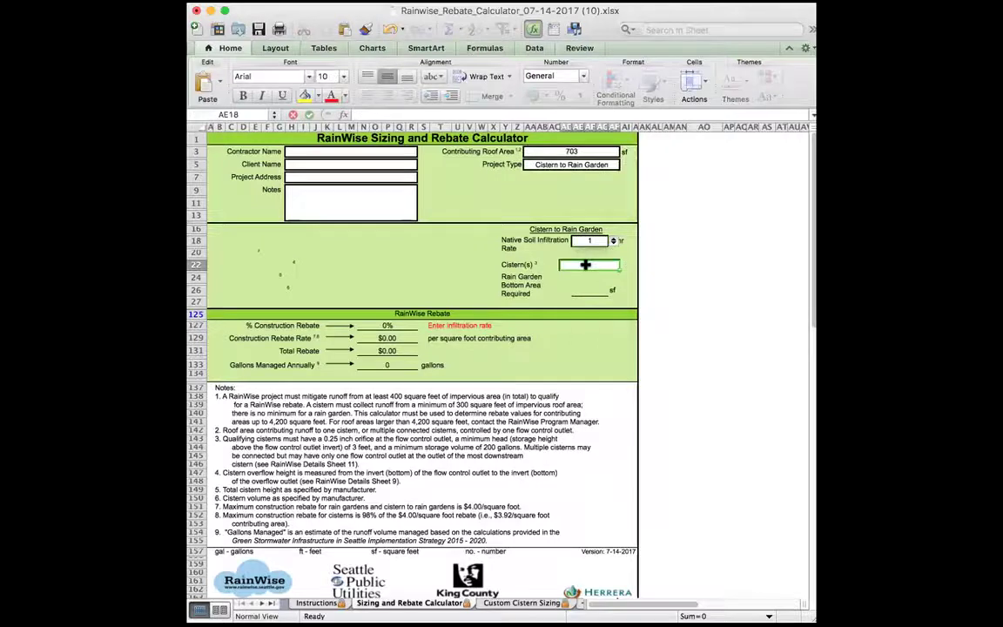
pyautogui.click(586, 264)
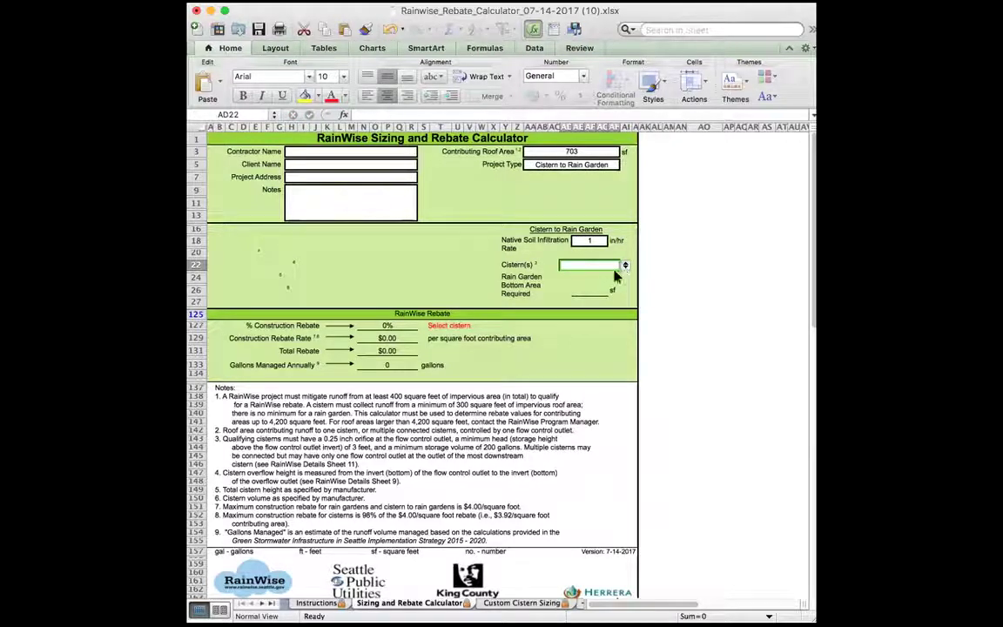
pyautogui.click(624, 266)
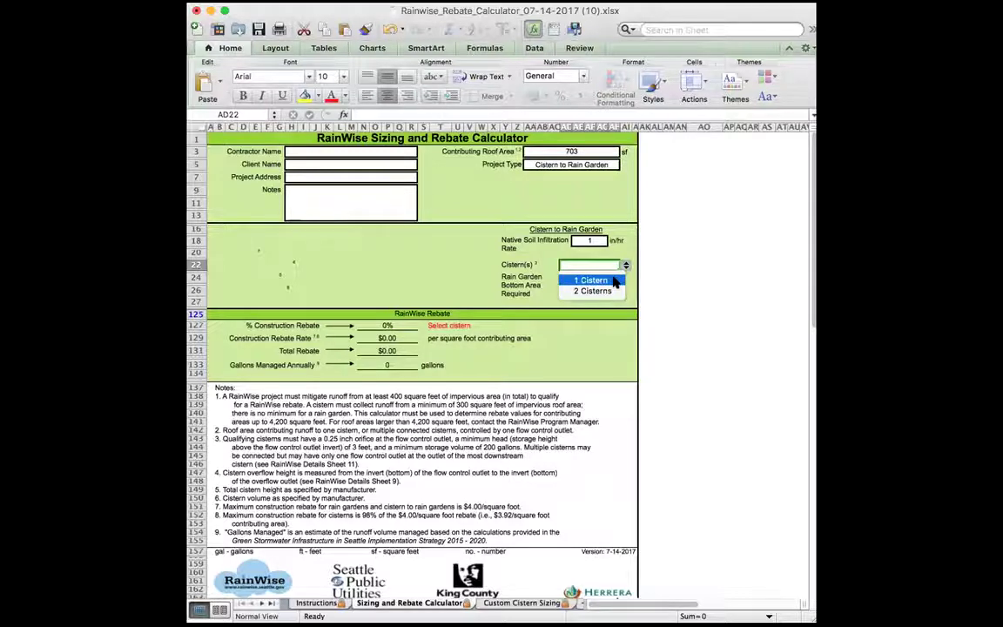
pyautogui.click(612, 281)
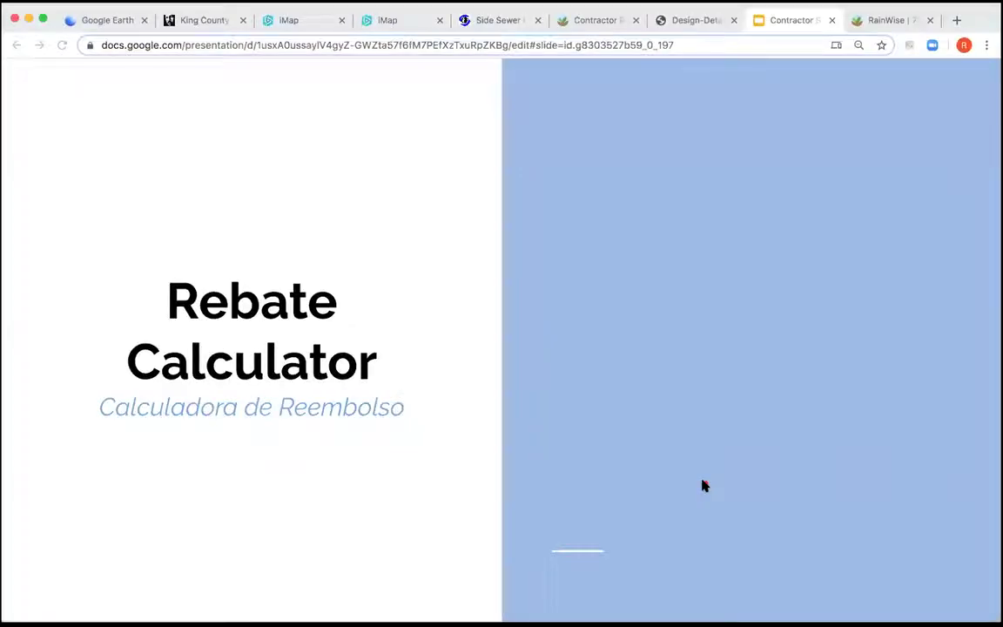
# - Present the Rebate Calculator title slide with the laser pointer turned on
pyautogui.press('l')
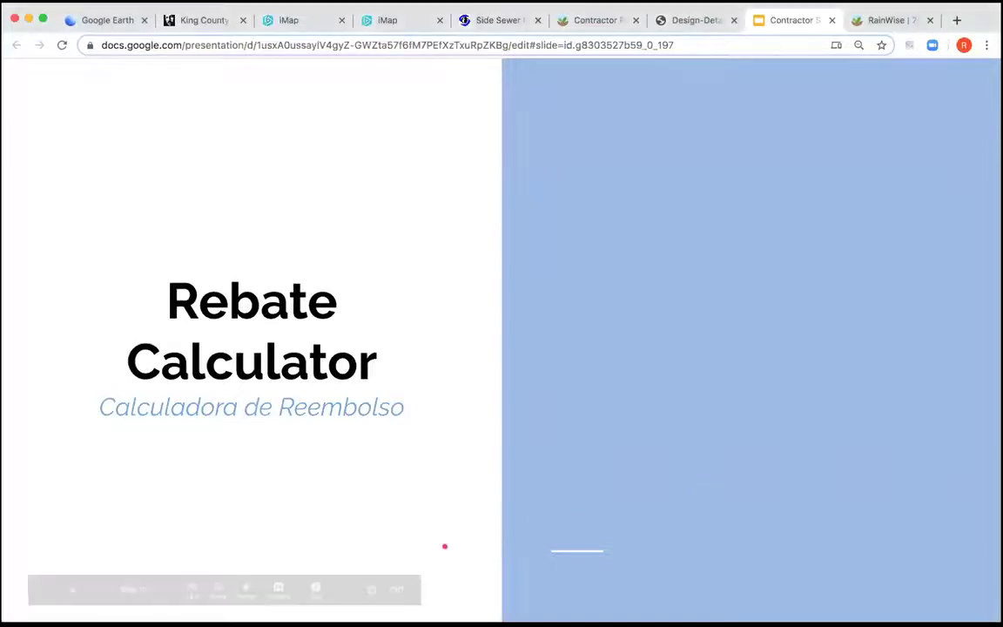
pyautogui.click(445, 546)
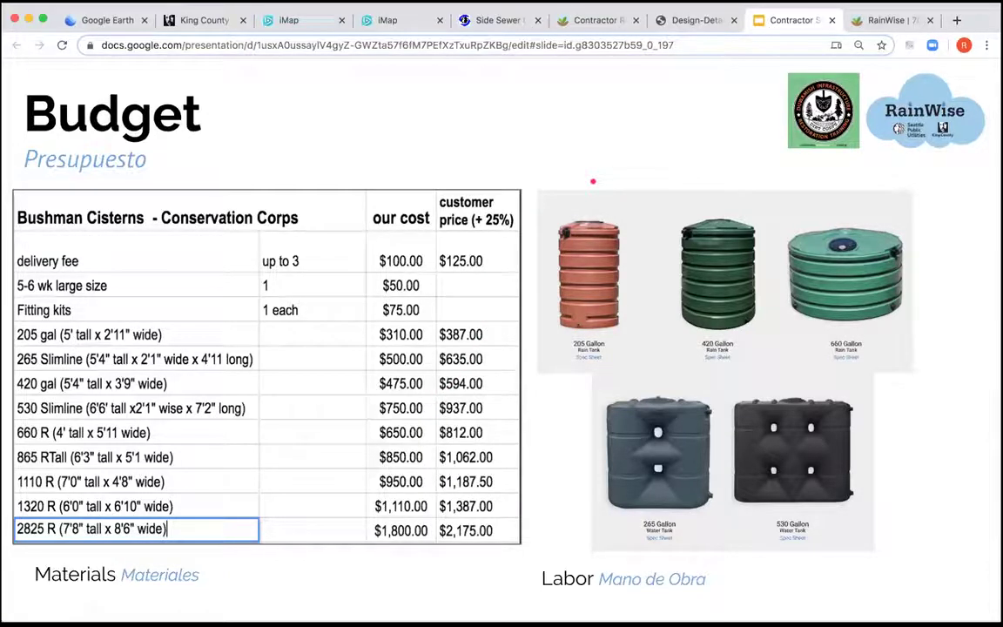
# - Advance to the site-plan slide showing the 1,283 sf roof, $1347.17 cistern and $3,504 rain garden rebates
pyautogui.press('Right')
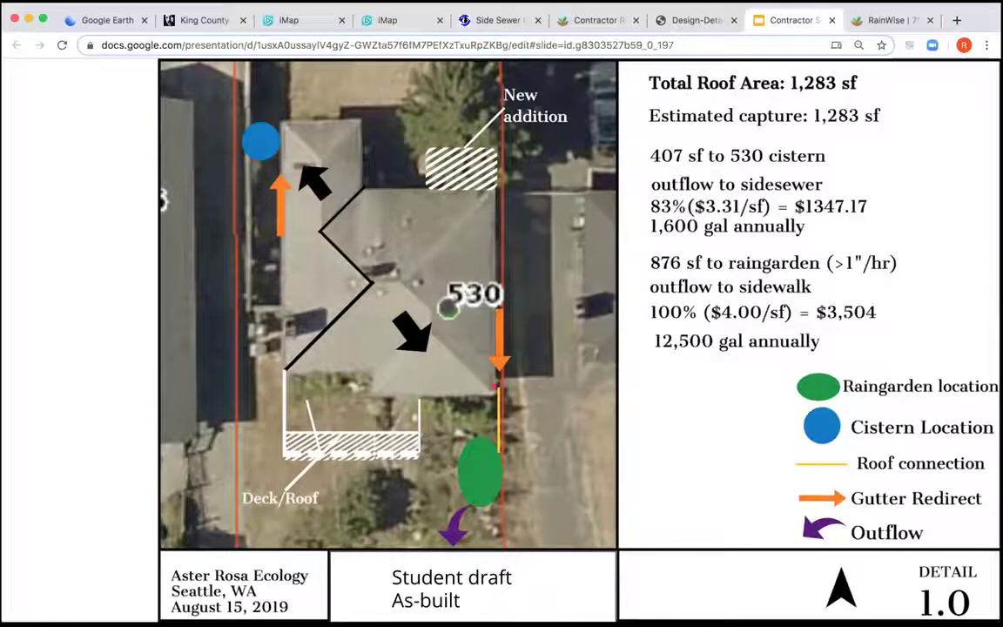
# - Move to the Questions slide, then to the Outlet Higher than the Inlet slide
pyautogui.press('Right')
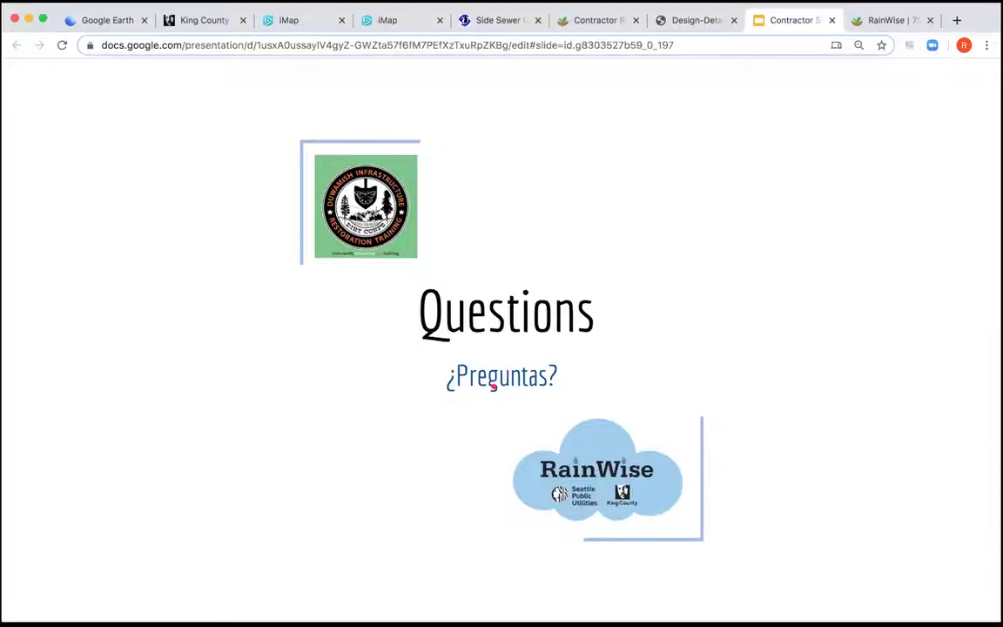
pyautogui.press('Left')
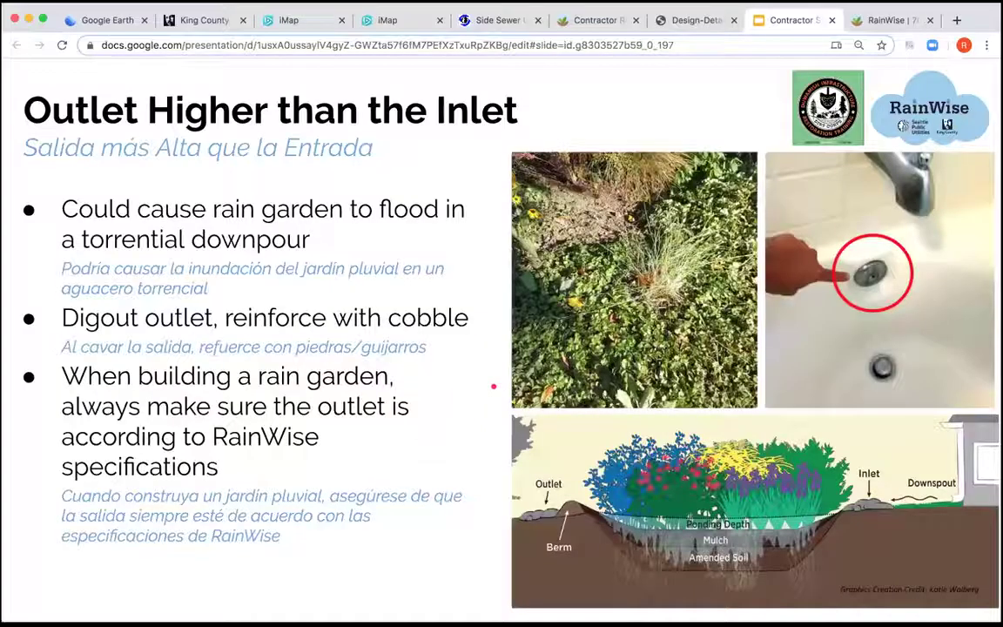